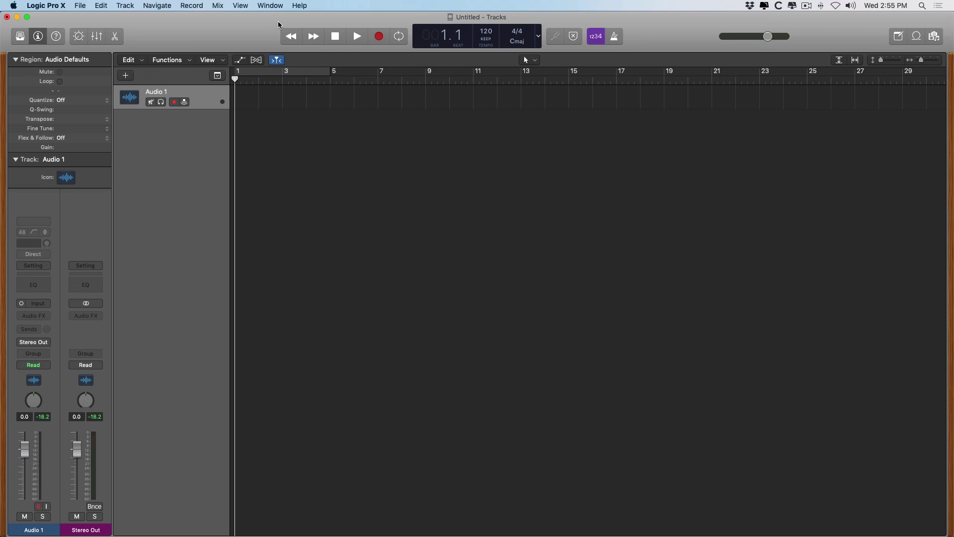
Step: Show the mixer with X, then hide it again
key("x")
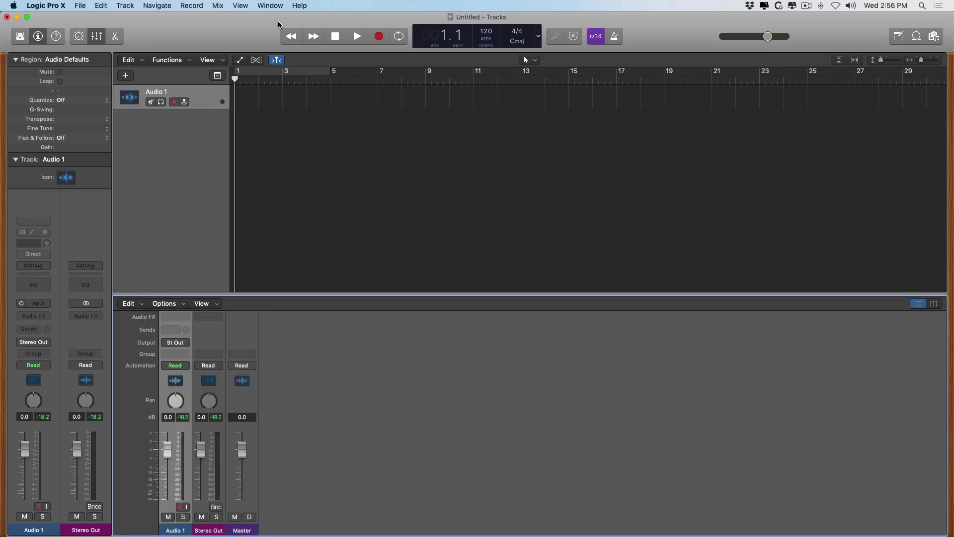
key("x")
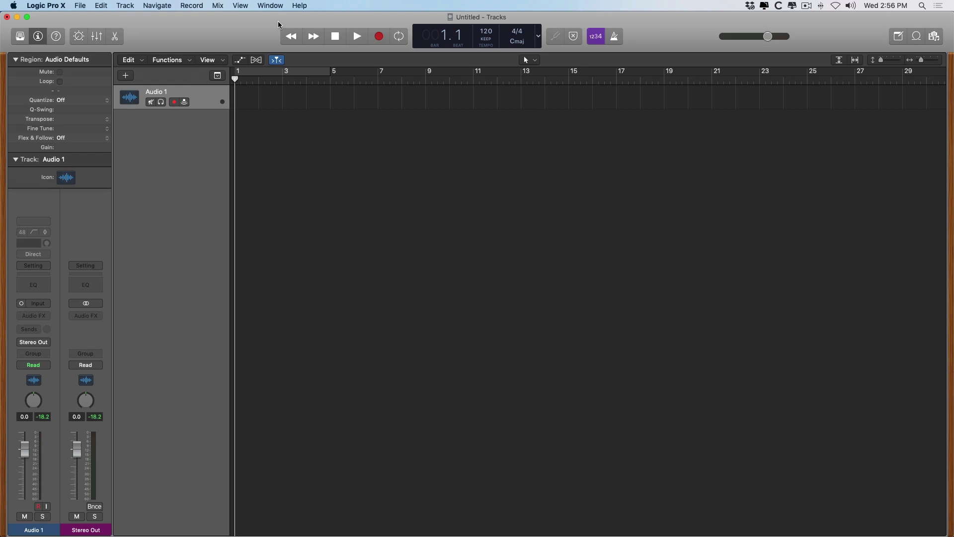
Step: Start a new project from the File menu, discarding the unsaved untitled project
left_click(81, 5)
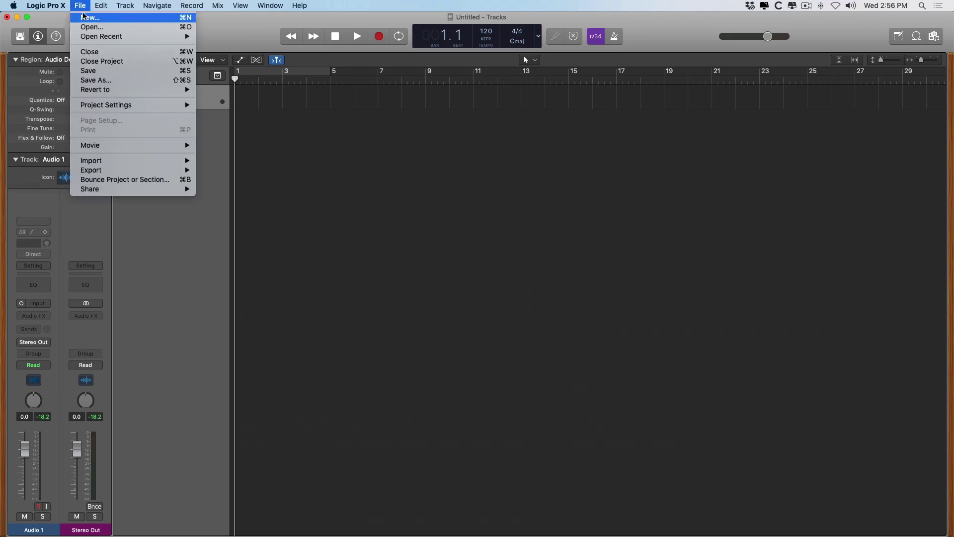
left_click(83, 17)
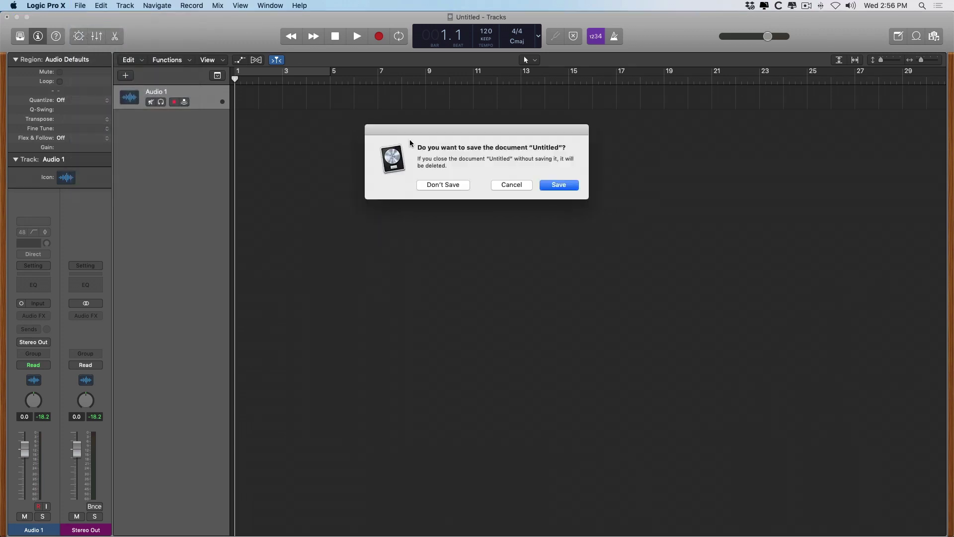
left_click(453, 184)
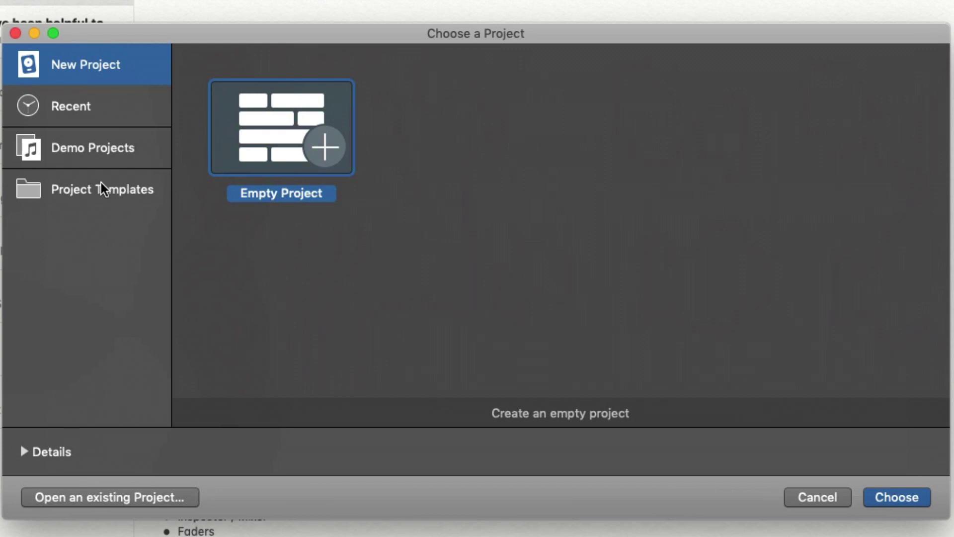
Step: Browse the project templates Electronic, Songwriter, Orchestral and Music For Picture, returning to Multi-Track
left_click(102, 184)
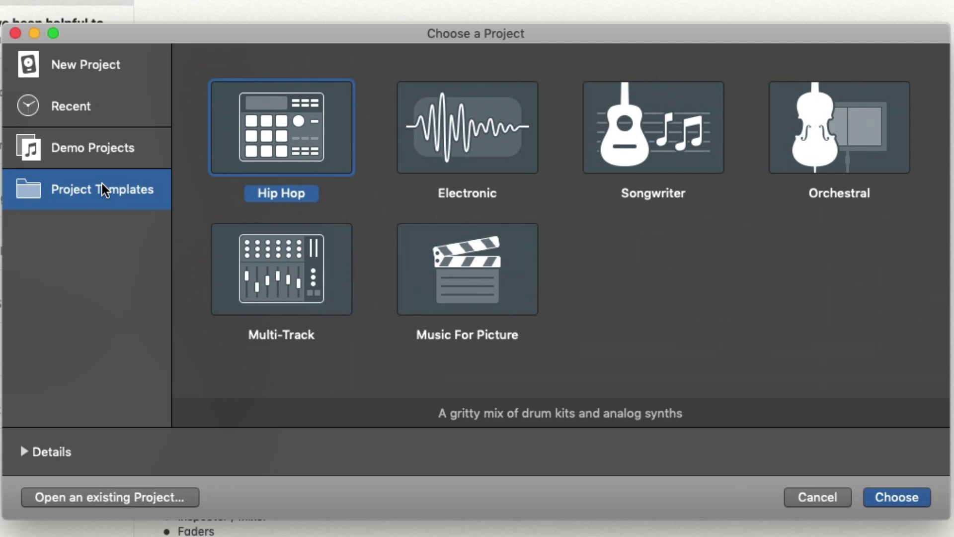
key("Right")
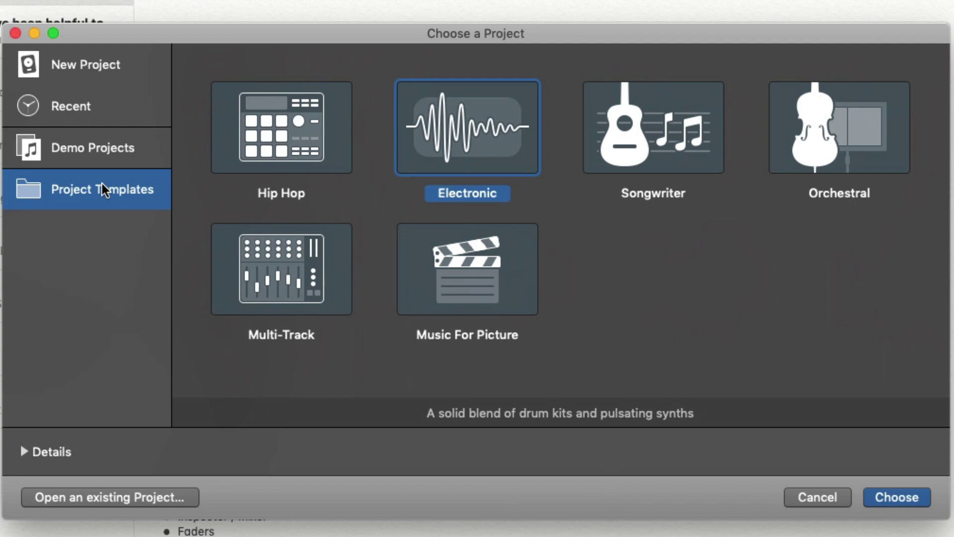
key("Right")
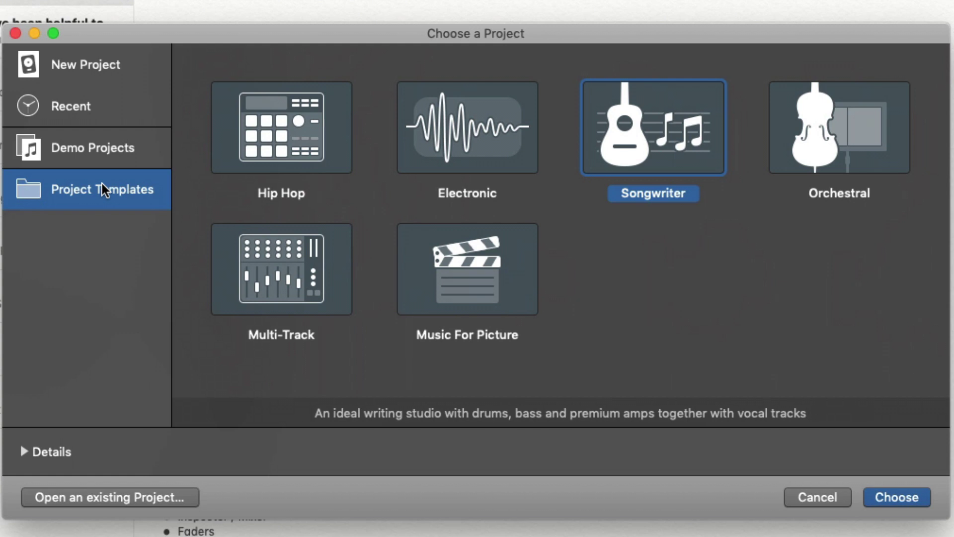
key("Right")
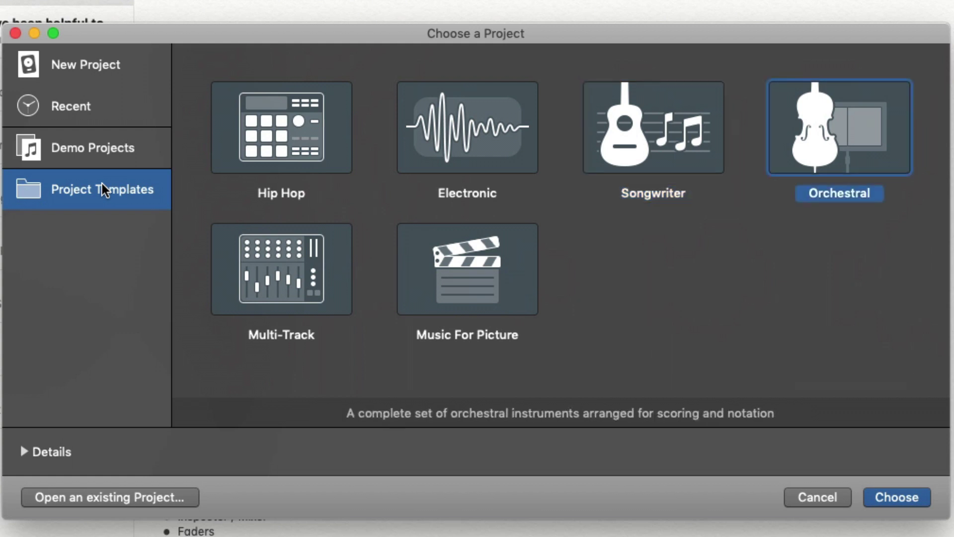
key("Right")
key("Right")
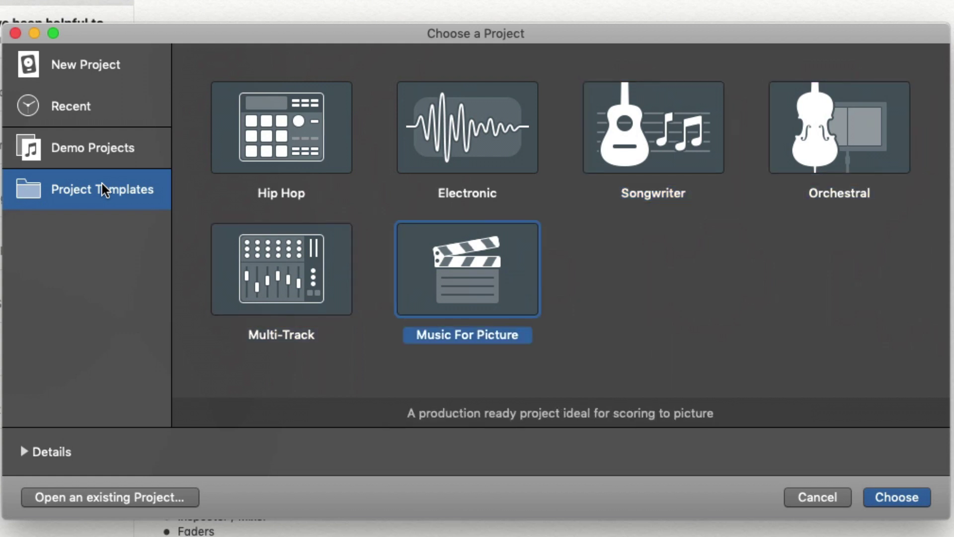
key("Left")
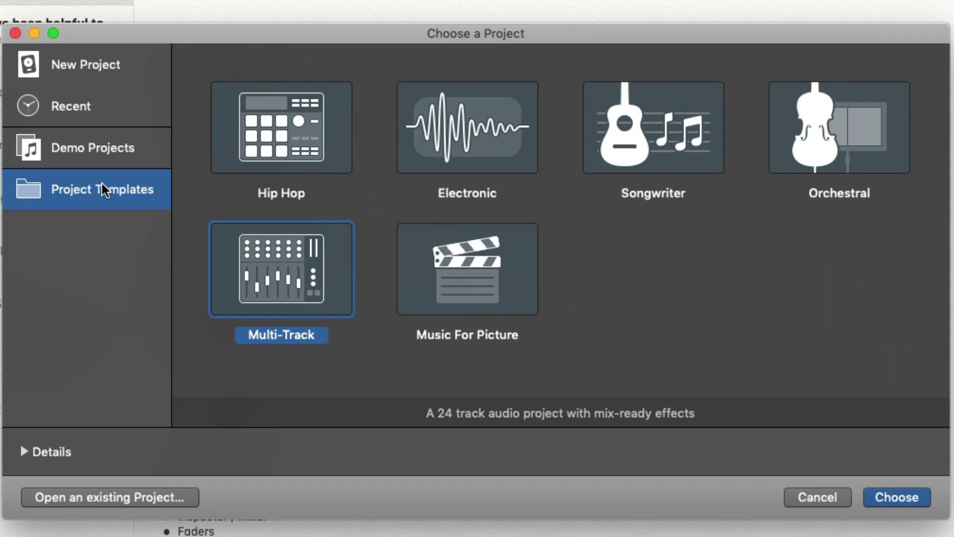
Step: View the demo projects, then go back to the Empty Project option under New Project
left_click(100, 159)
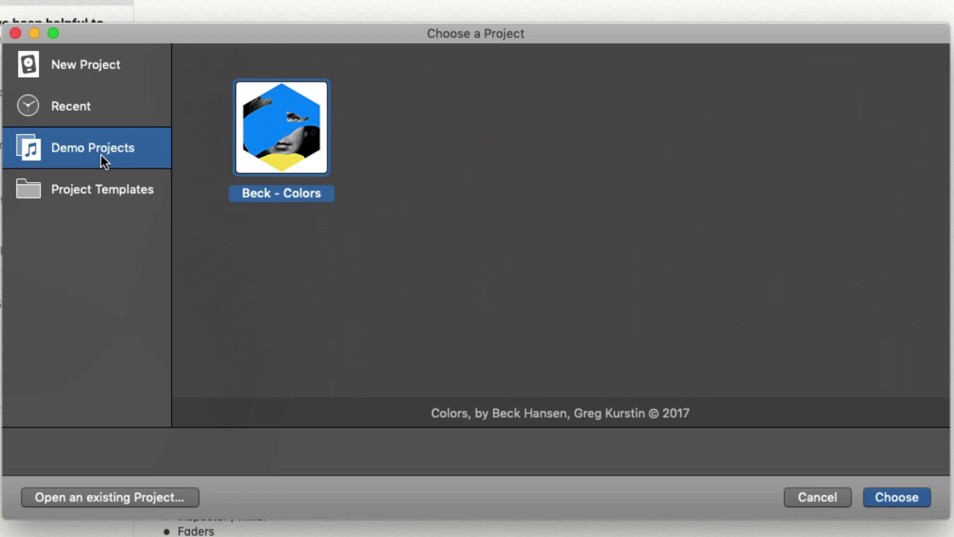
left_click(87, 64)
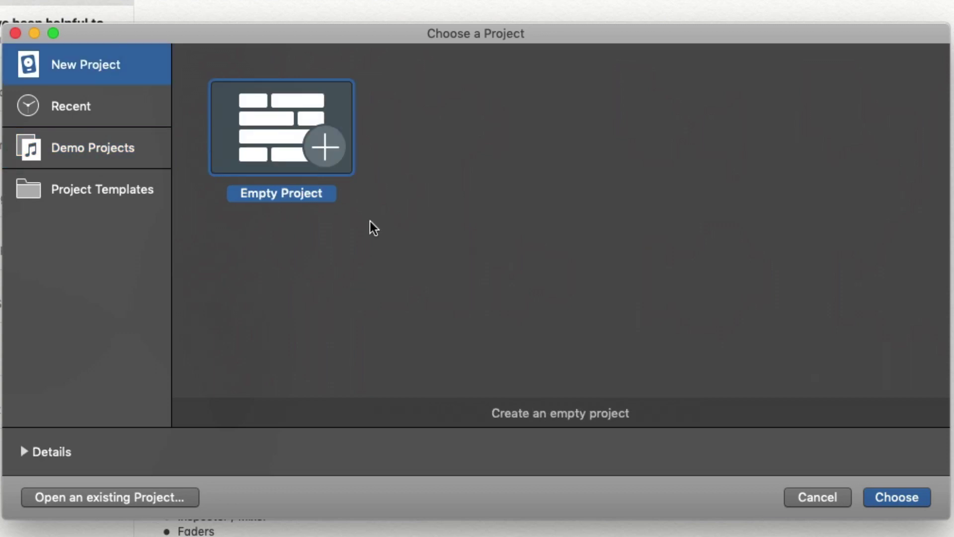
Step: Create the empty project, browse the Software Instrument list unchanged, then choose the Audio track type
left_click(902, 498)
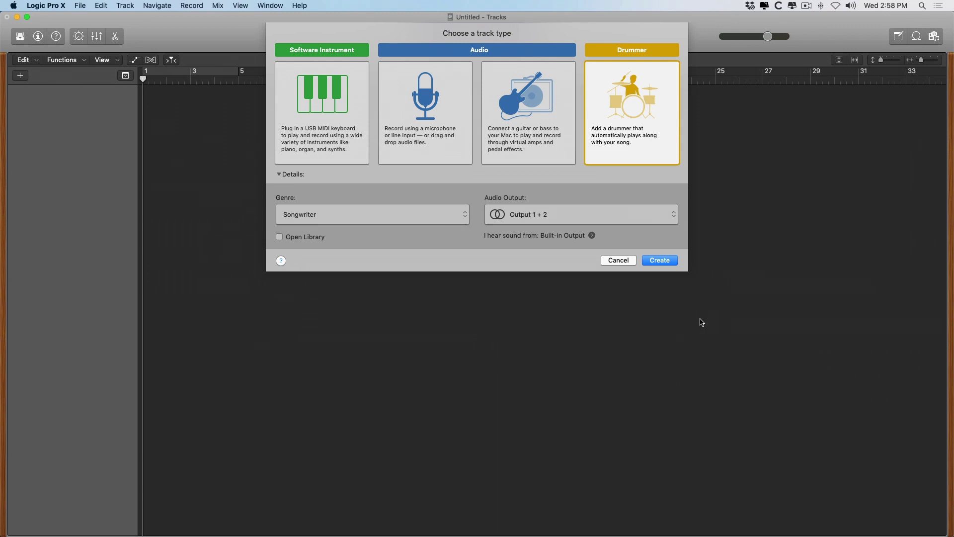
key("Left")
key("Left")
key("Left")
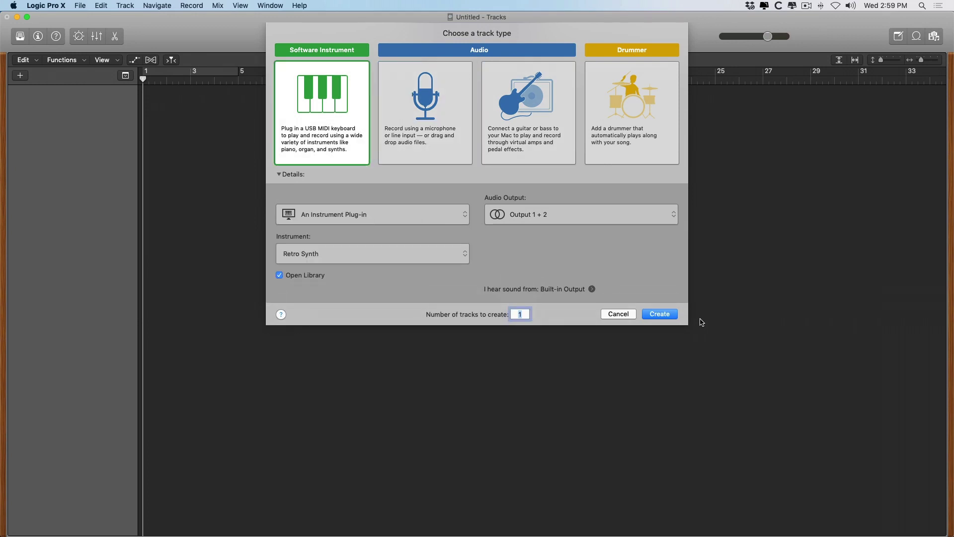
left_click(452, 252)
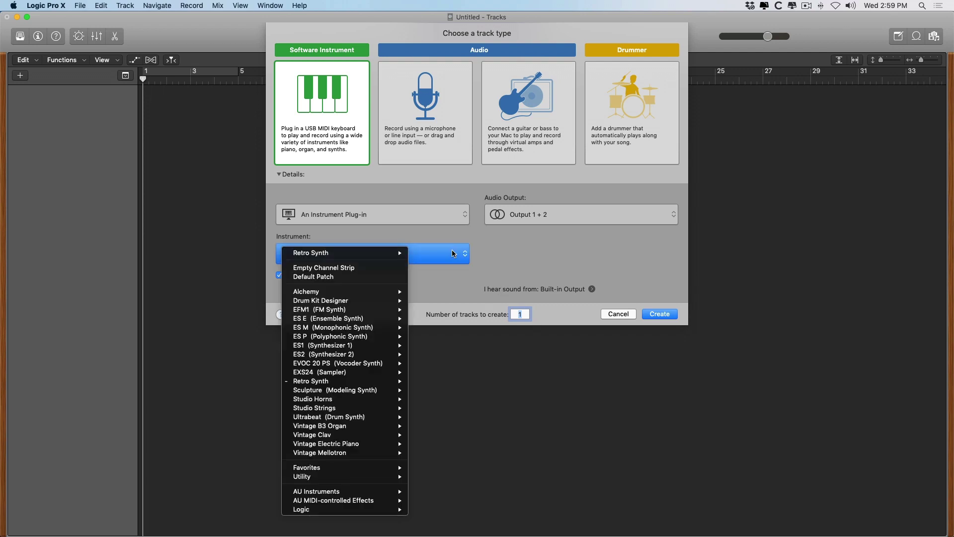
mouse_move(387, 294)
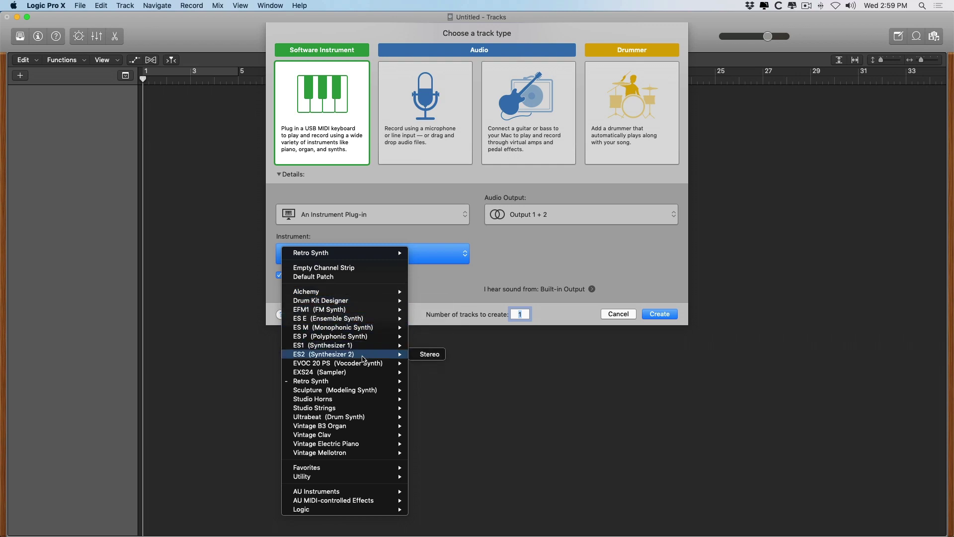
mouse_move(366, 376)
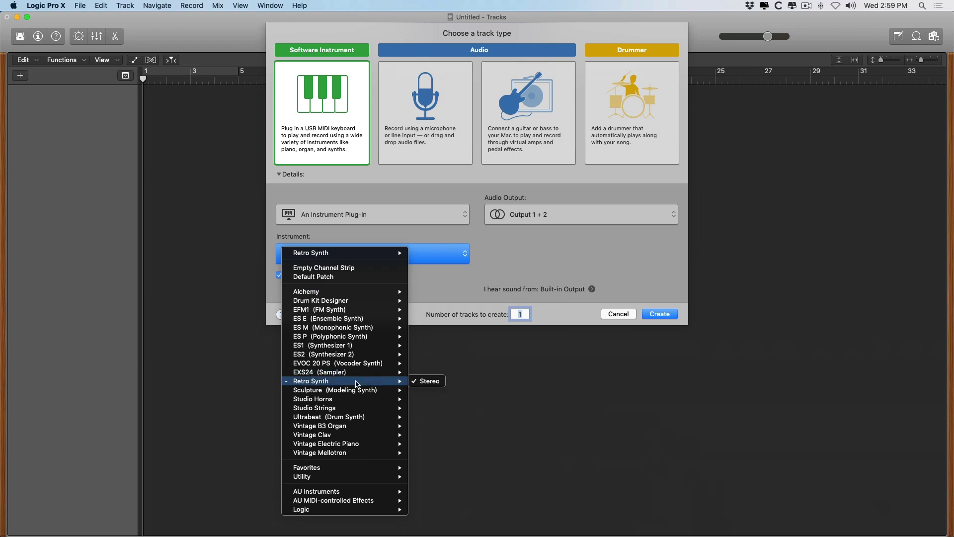
mouse_move(352, 399)
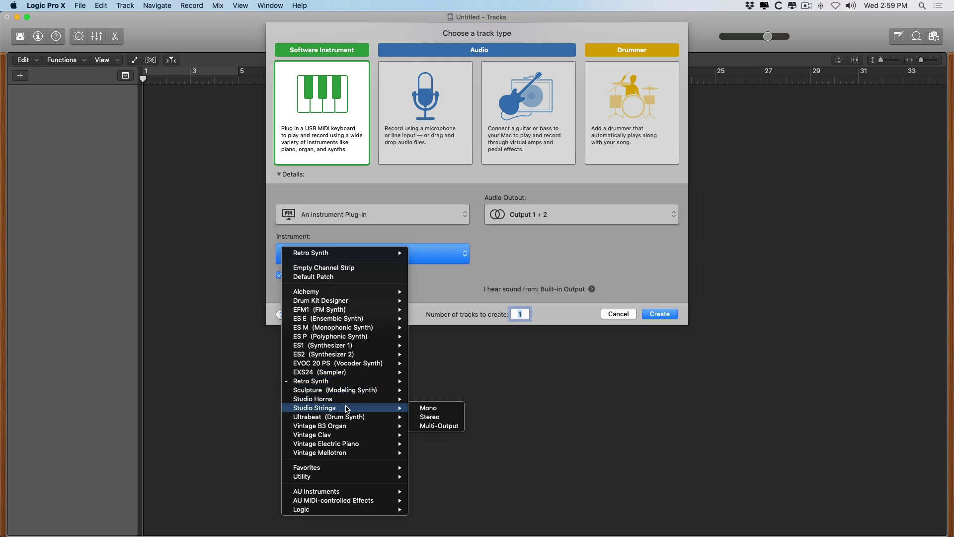
mouse_move(346, 420)
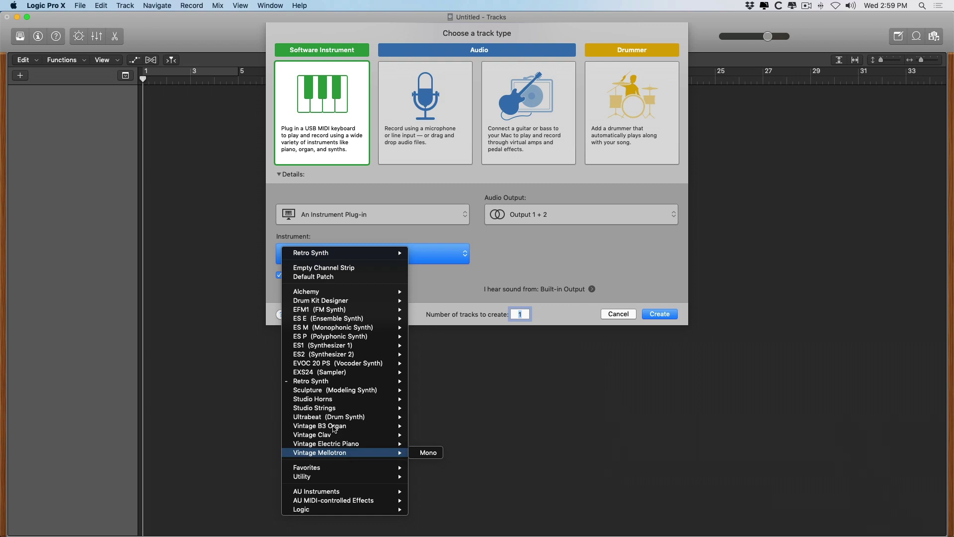
left_click(406, 102)
left_click(406, 102)
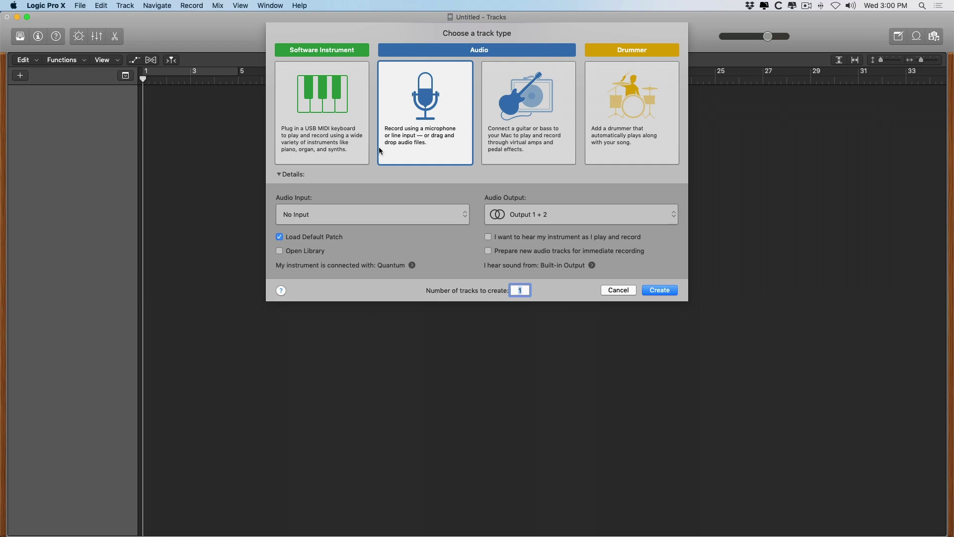
Step: Check the Audio Input list, keeping No Input, then preview the Guitar or Bass and Drummer track types
left_click(367, 216)
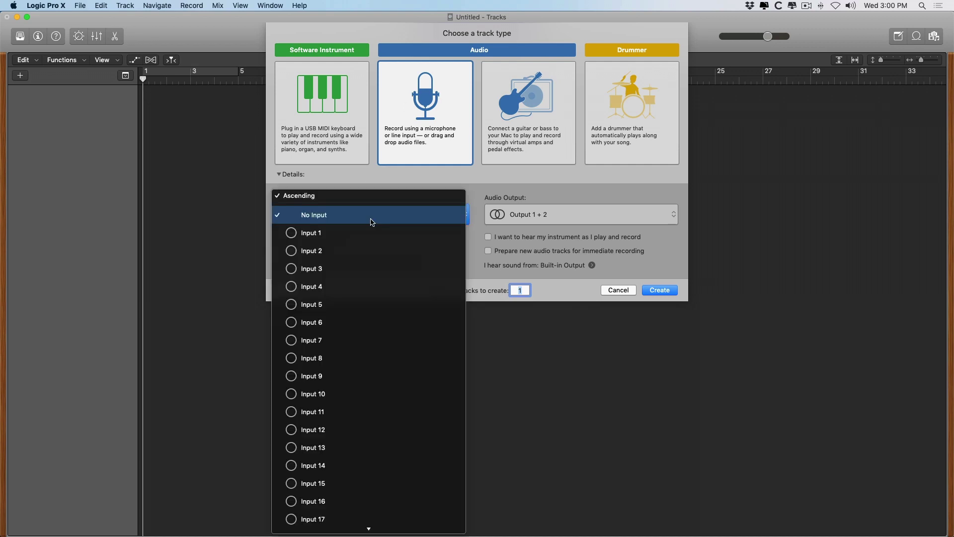
left_click(371, 179)
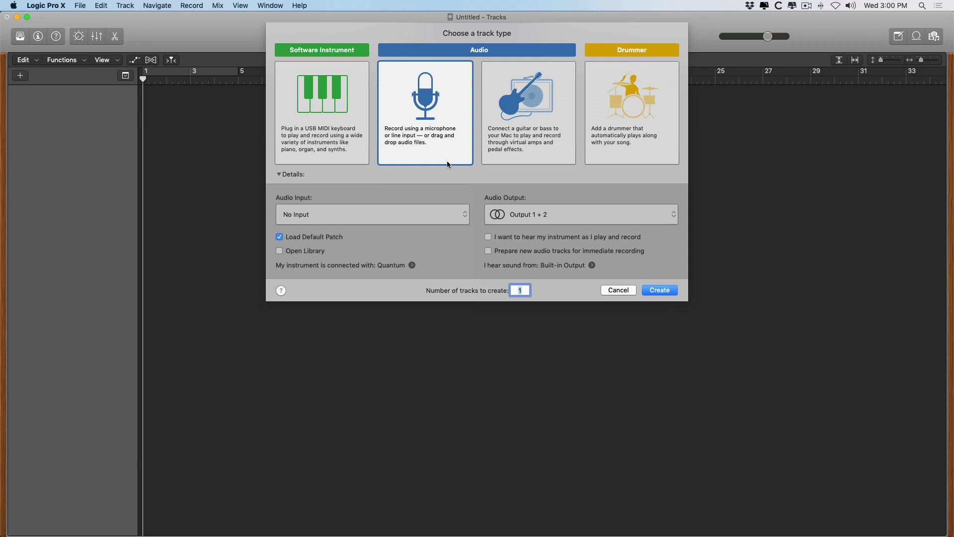
left_click(520, 128)
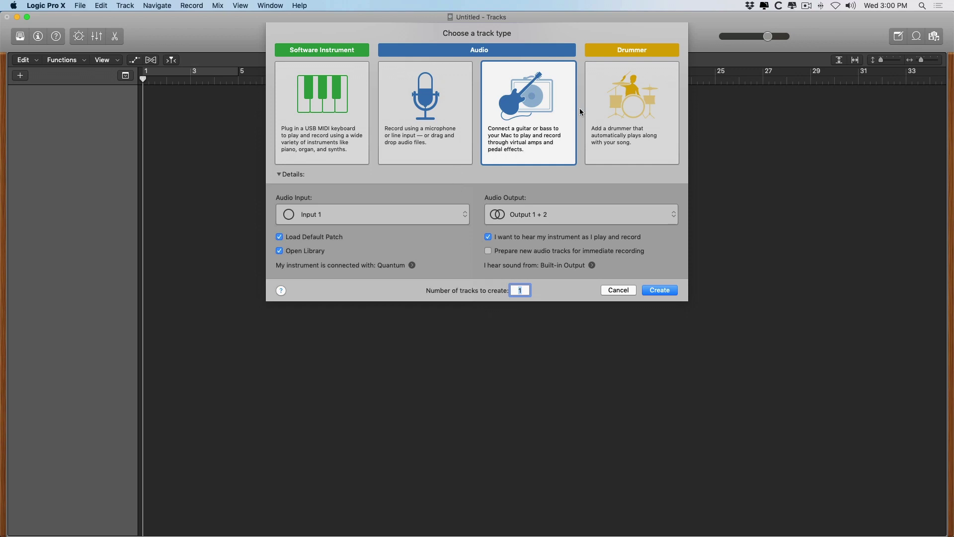
left_click(611, 108)
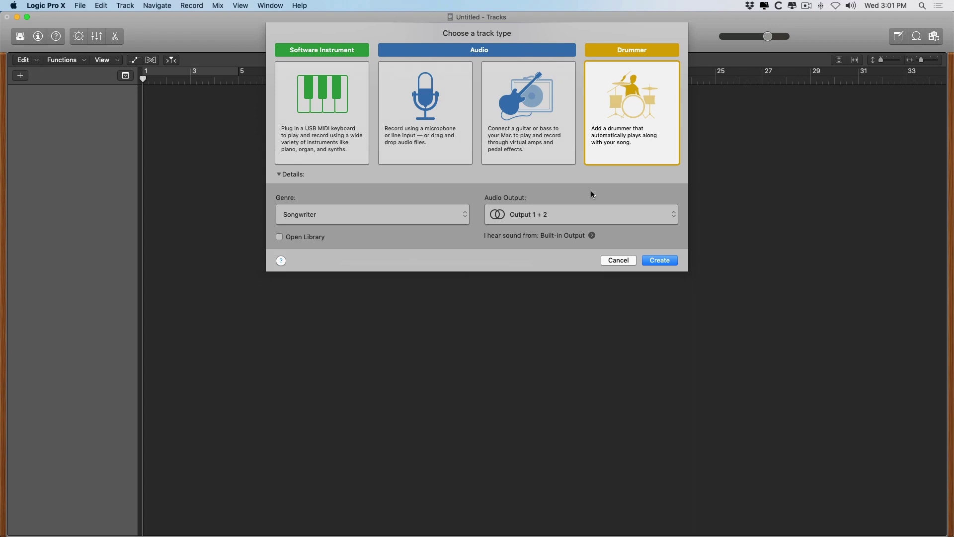
Step: Create software instrument track Inst 1 with Vintage Electric Piano as its instrument
left_click(337, 134)
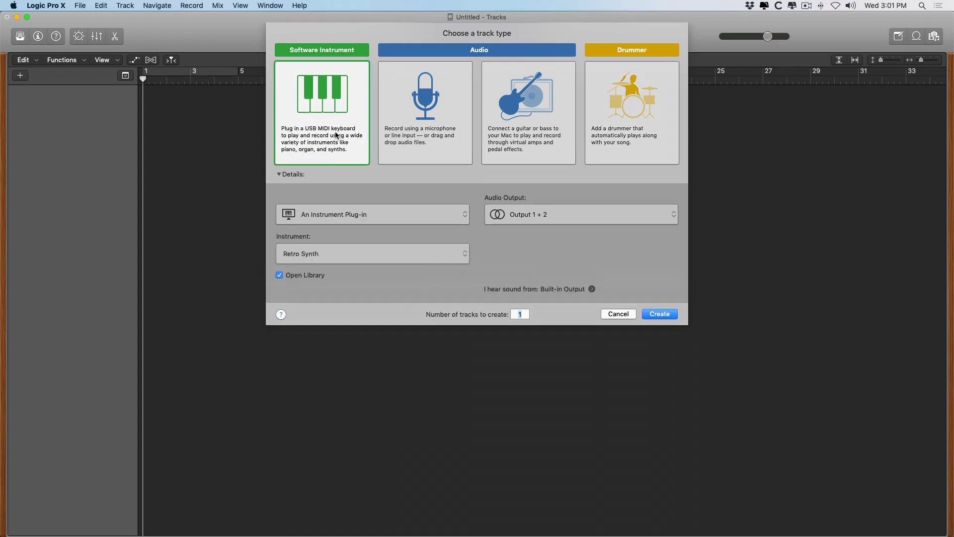
left_click(348, 214)
left_click(337, 254)
left_click(323, 443)
left_click(659, 313)
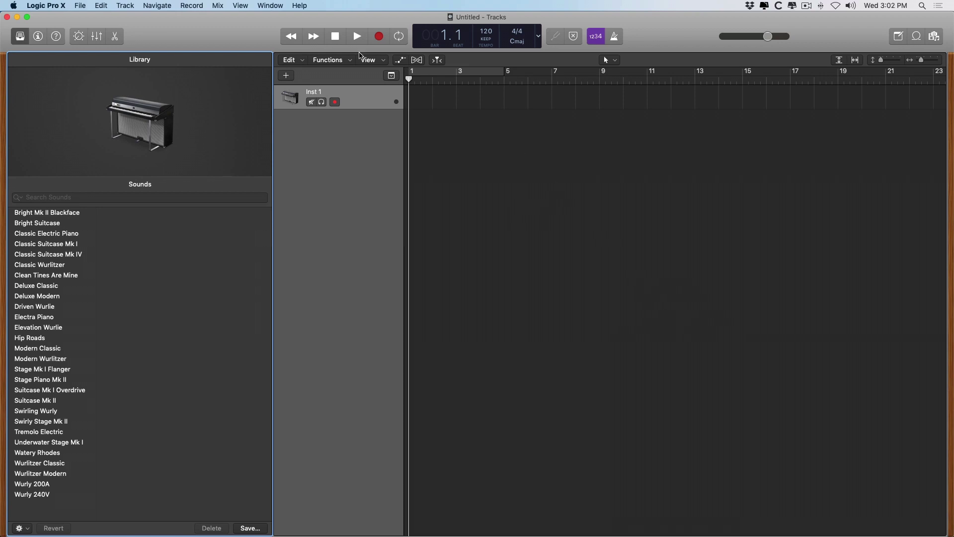
Step: Show Musical Typing from the Window menu and play a note, then an A-D-G chord
left_click(242, 5)
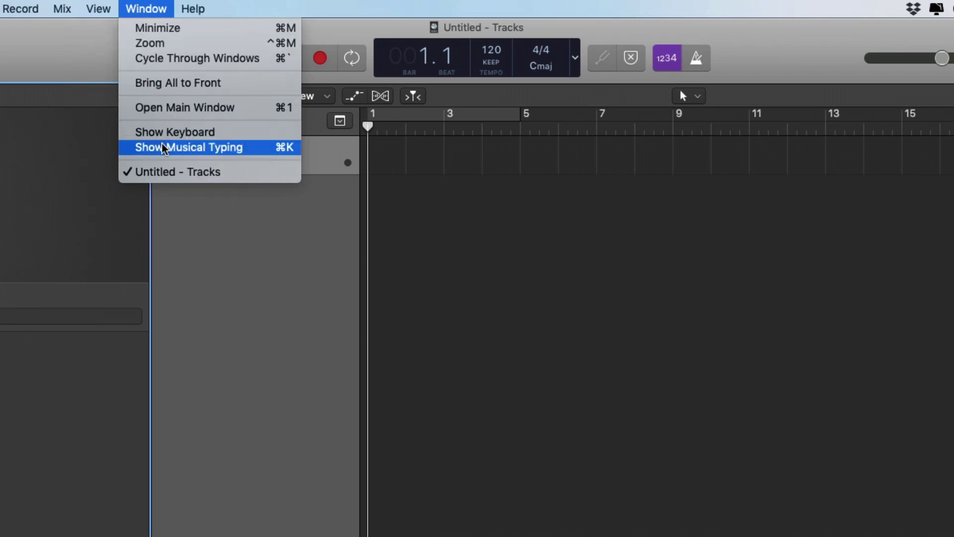
left_click(164, 148)
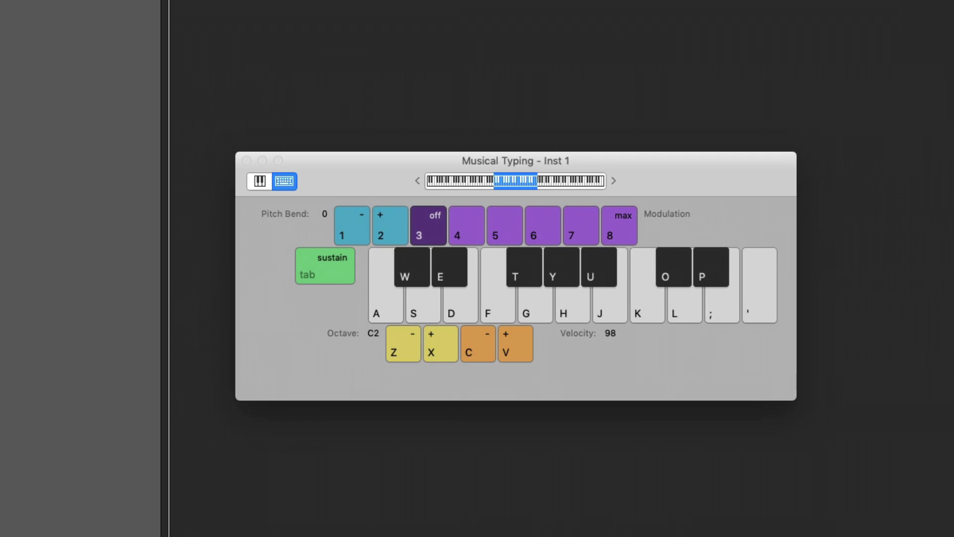
key("a")
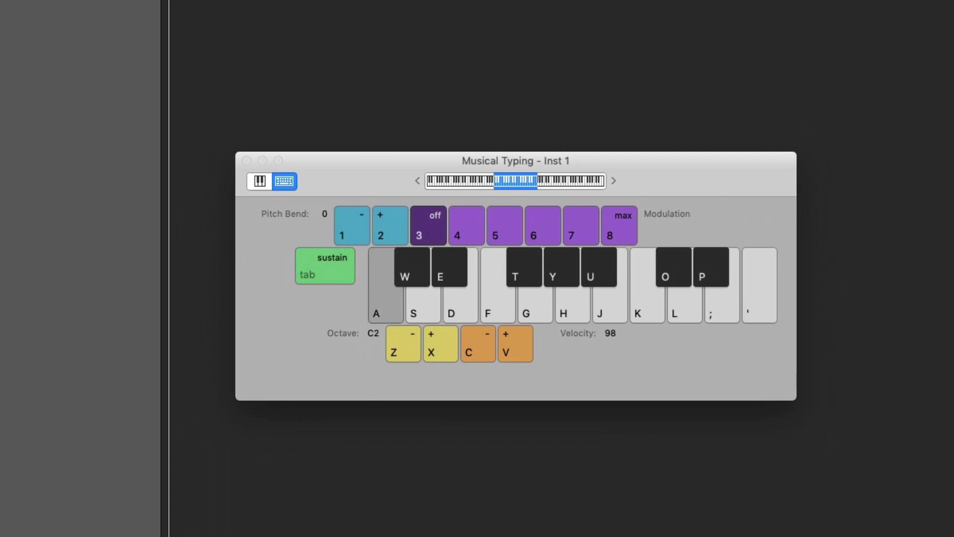
key("a")
key("d")
key("g")
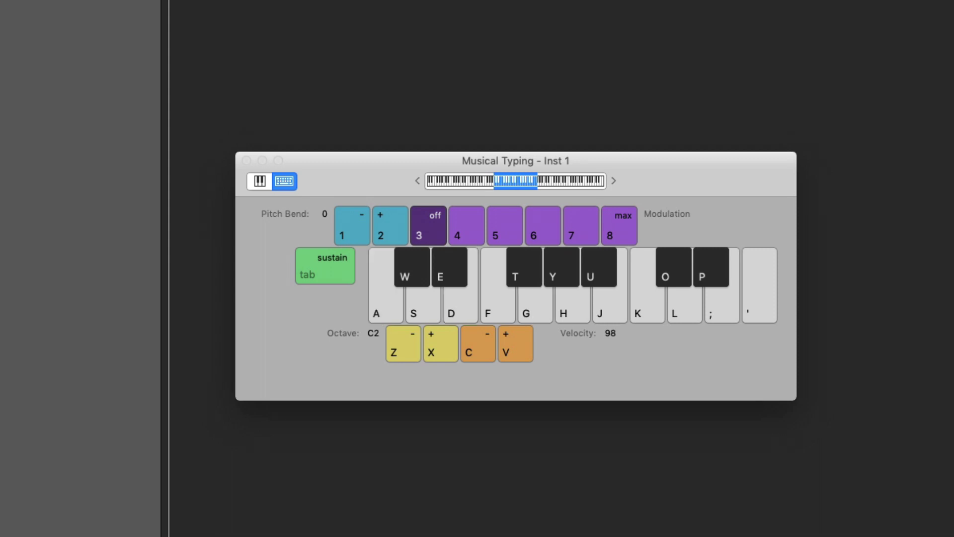
Step: Lower the octave with Z, then raise it to C3 with X and play notes
key("z")
key("z")
key("x")
key("x")
key("x")
key("a")
key("d")
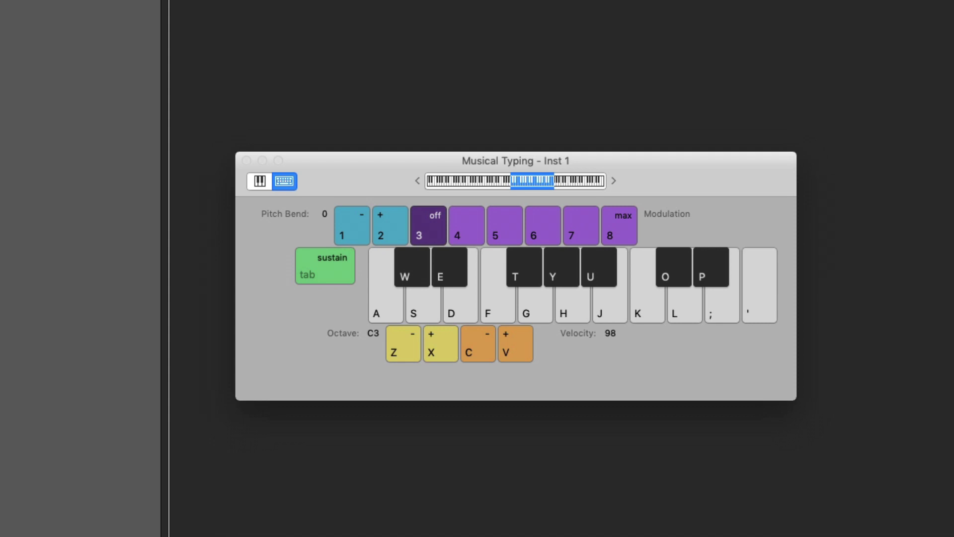
Step: Soften the velocity with C, then raise it to 123 with V, playing notes at each level
key("c")
key("c")
key("c")
key("a")
key("d")
key("v")
key("v")
key("v")
key("v")
key("v")
key("a")
key("d")
Step: Play a note at full modulation (8), then again with modulation off (3)
key("a")
key("8")
key("a")
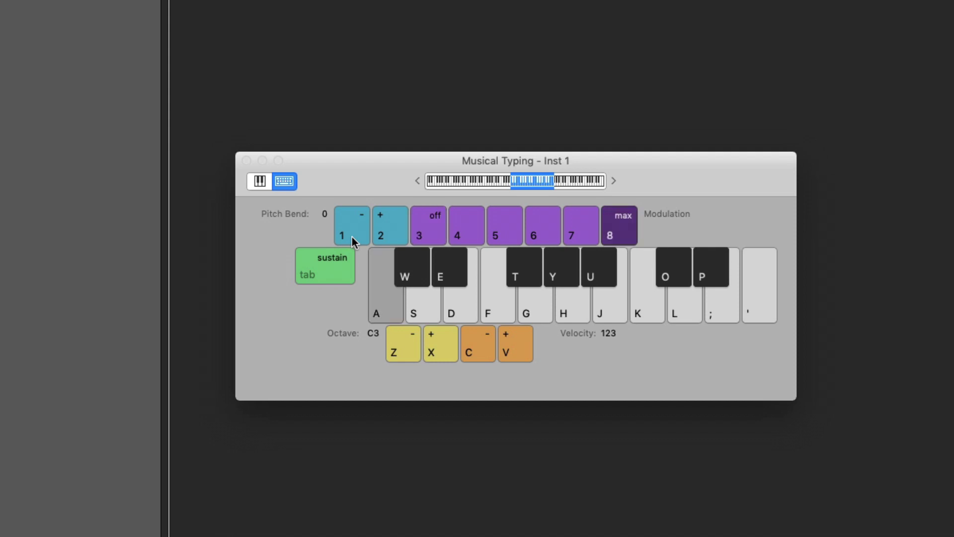
key("3")
key("a")
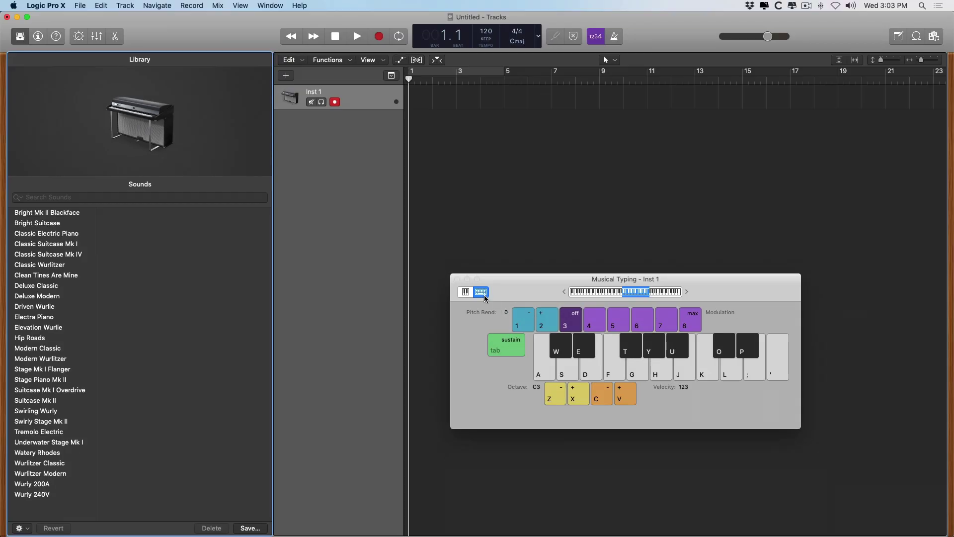
Step: Close Musical Typing and add a new audio track, Audio 1, below Inst 1
key("super+k")
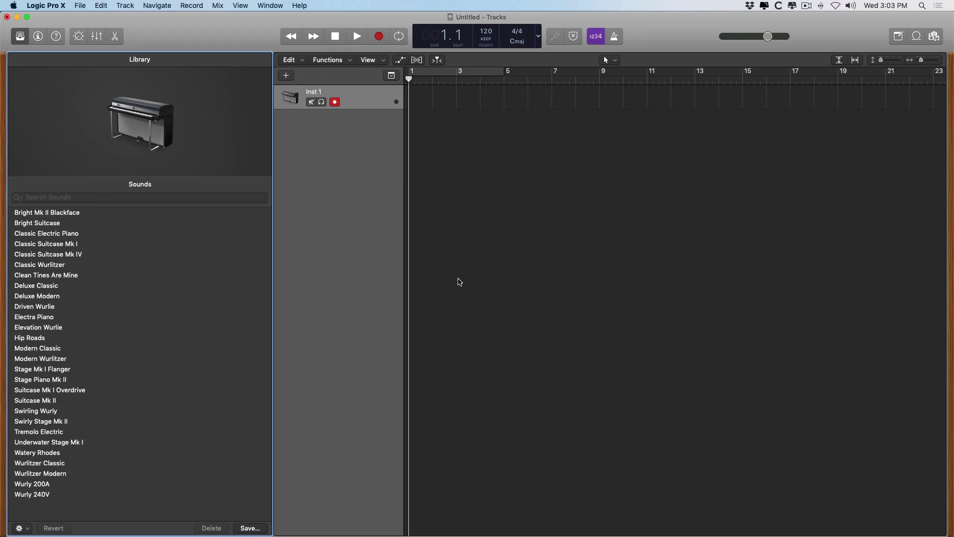
key("alt+super+n")
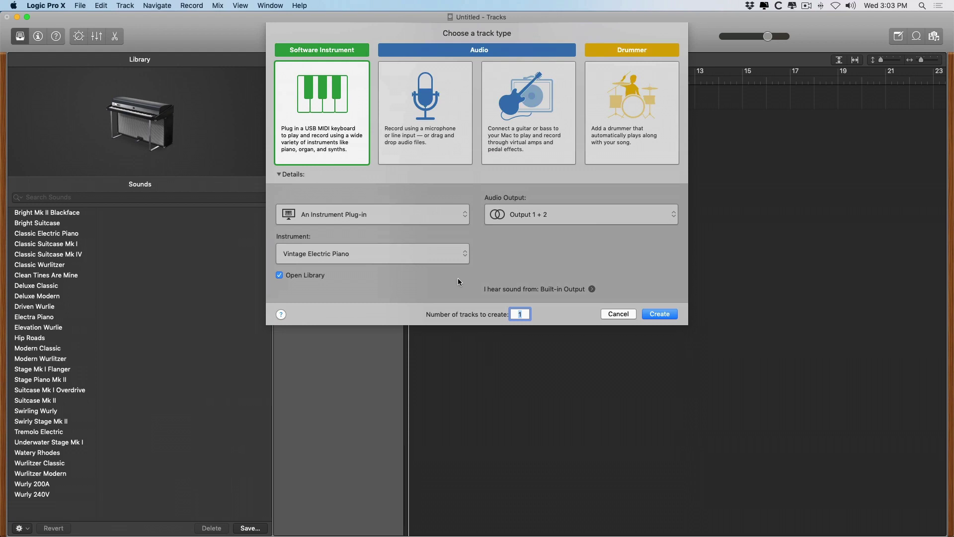
key("Return")
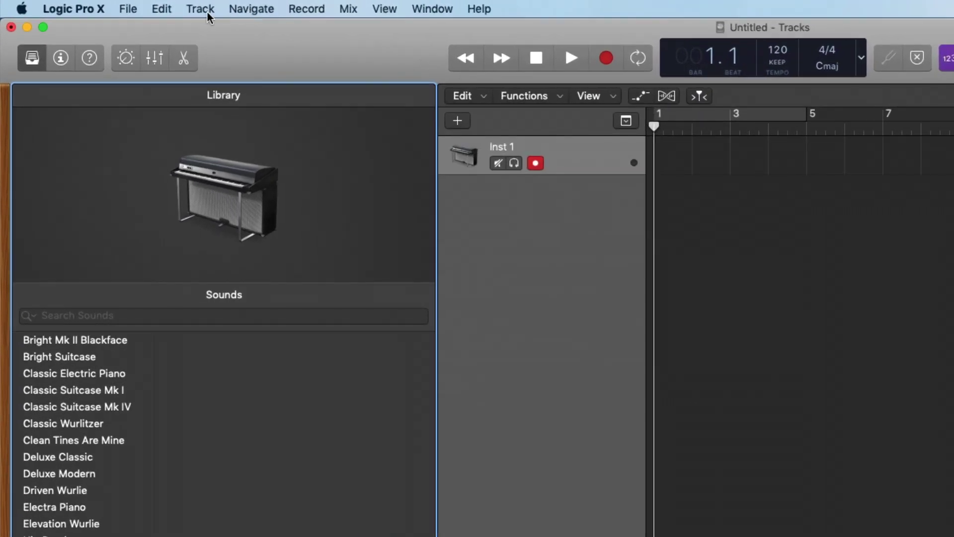
left_click(208, 15)
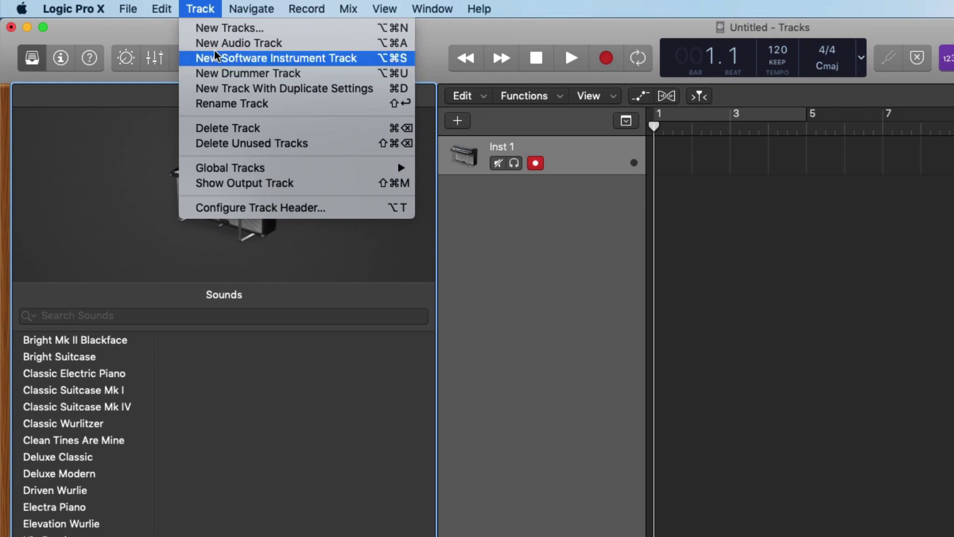
key("Escape")
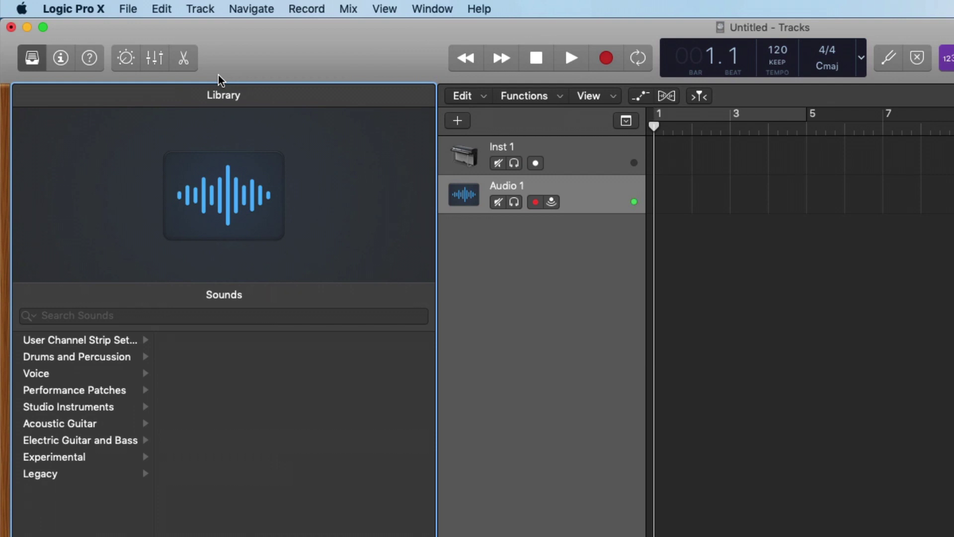
Step: Open the mixer and confirm Audio 1's input stays on Input 1 (Mic/Line/Inst In 1)
key("x")
key("x")
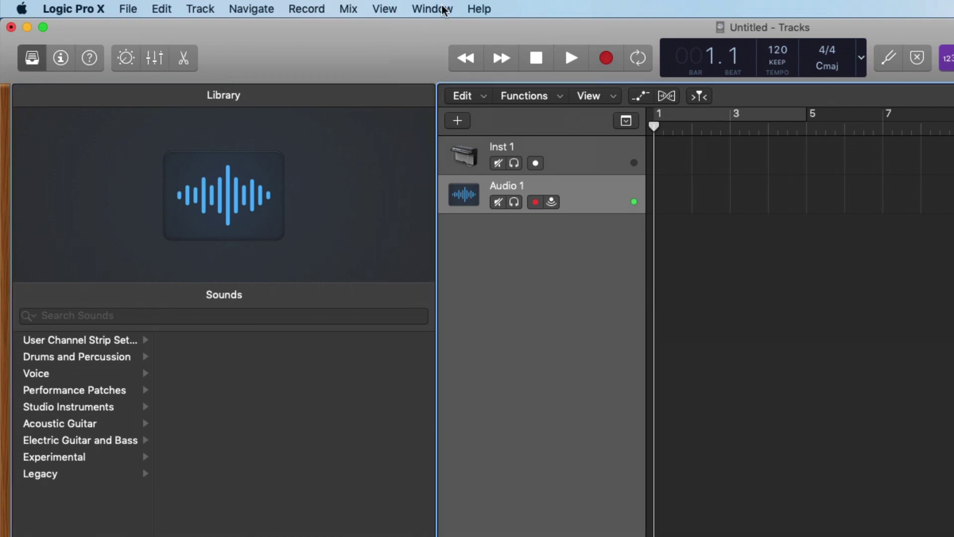
left_click(158, 62)
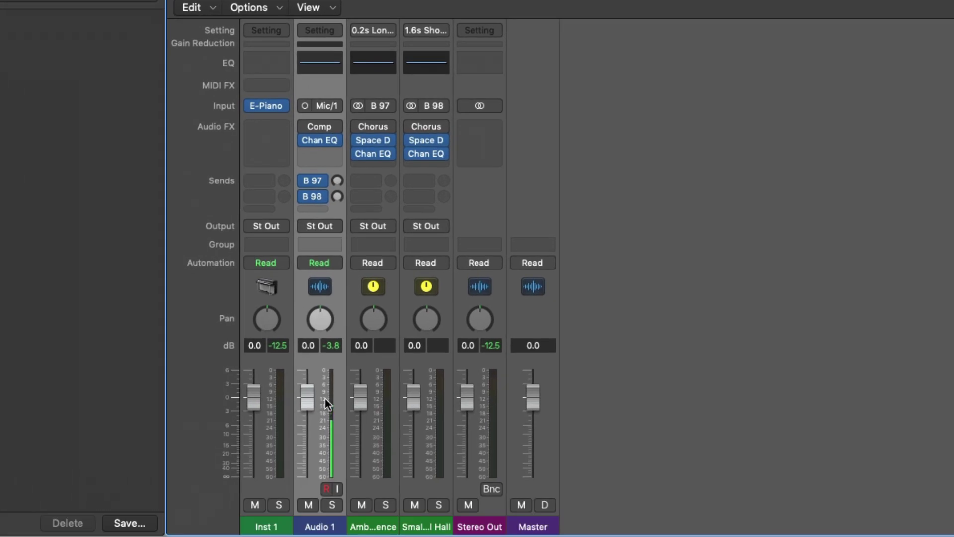
left_click(336, 105)
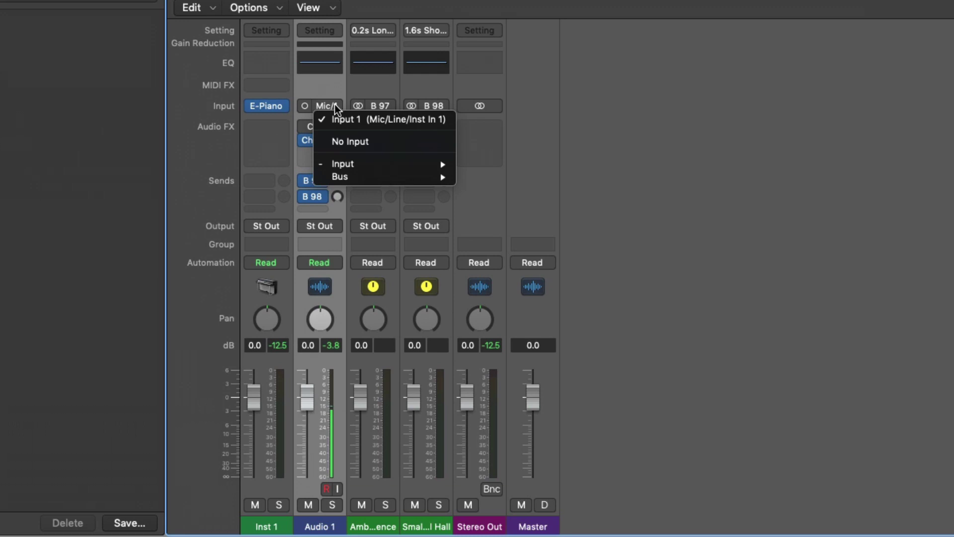
mouse_move(350, 165)
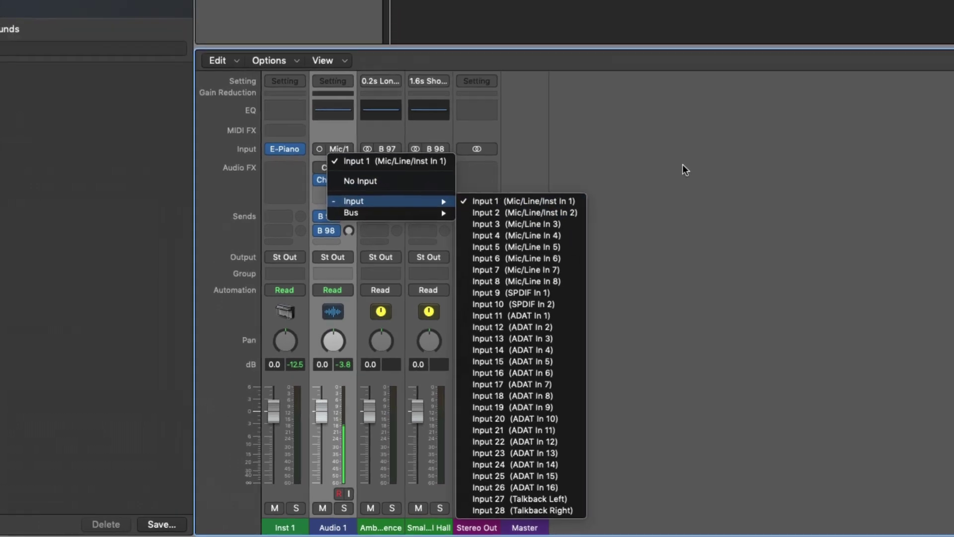
left_click(558, 166)
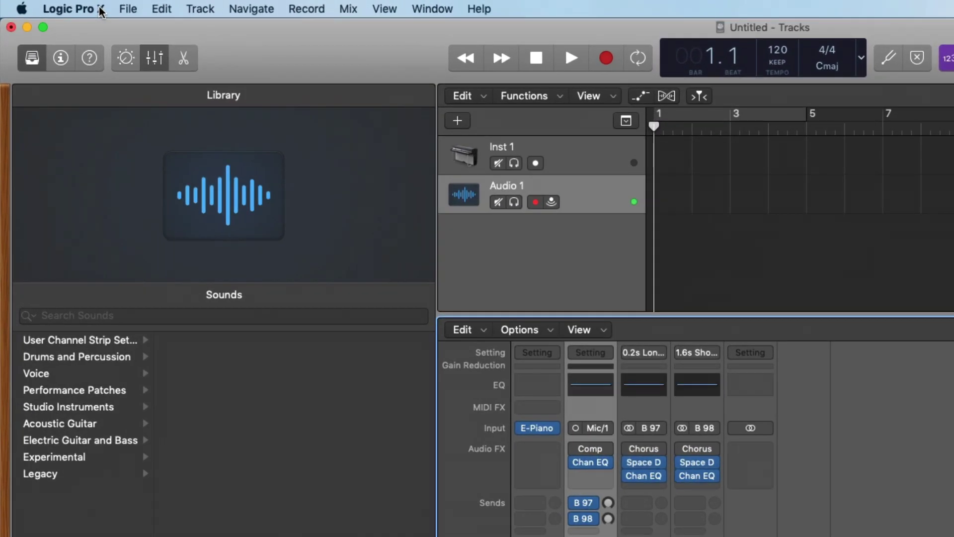
Step: Open Preferences > Audio, move the window up-left, and keep Quantum as the input device
left_click(46, 5)
mouse_move(72, 33)
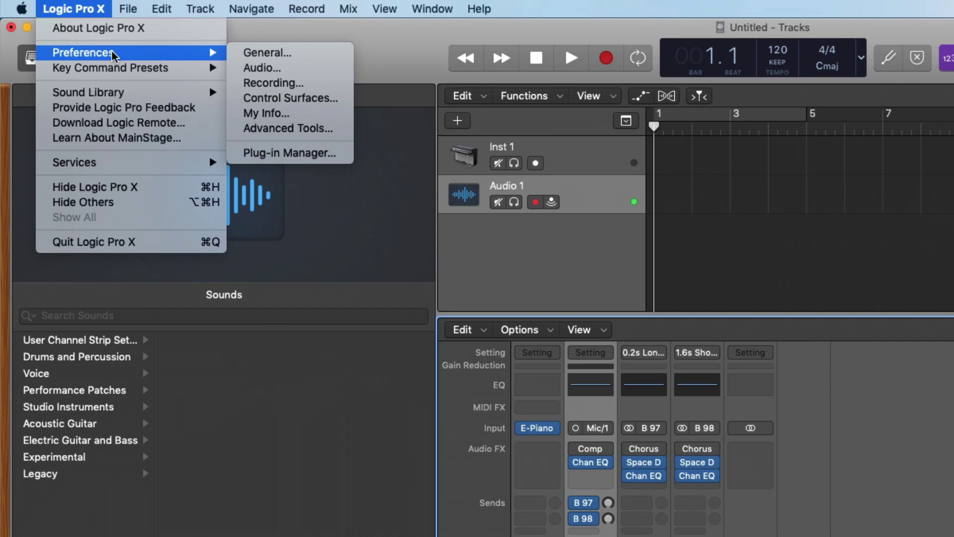
left_click(249, 67)
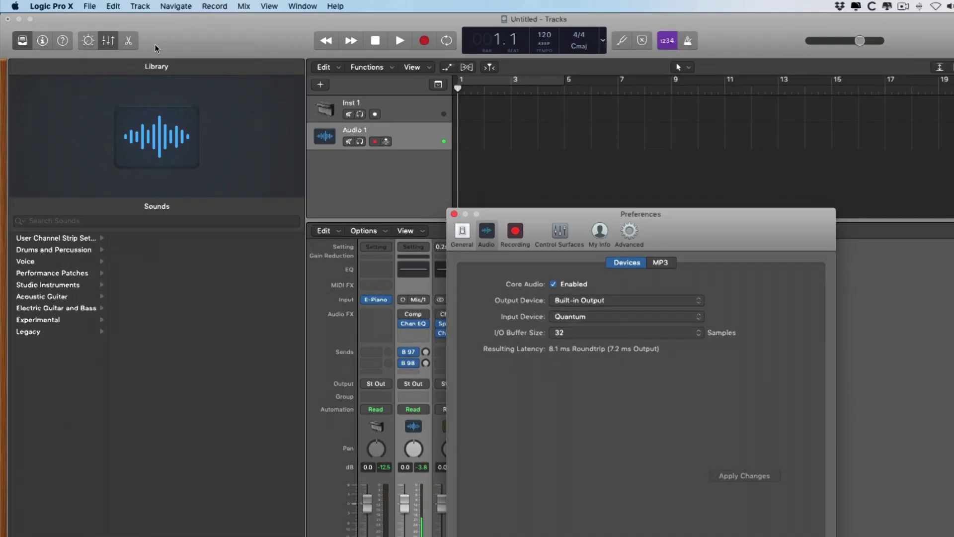
left_click_drag(743, 233, 614, 137)
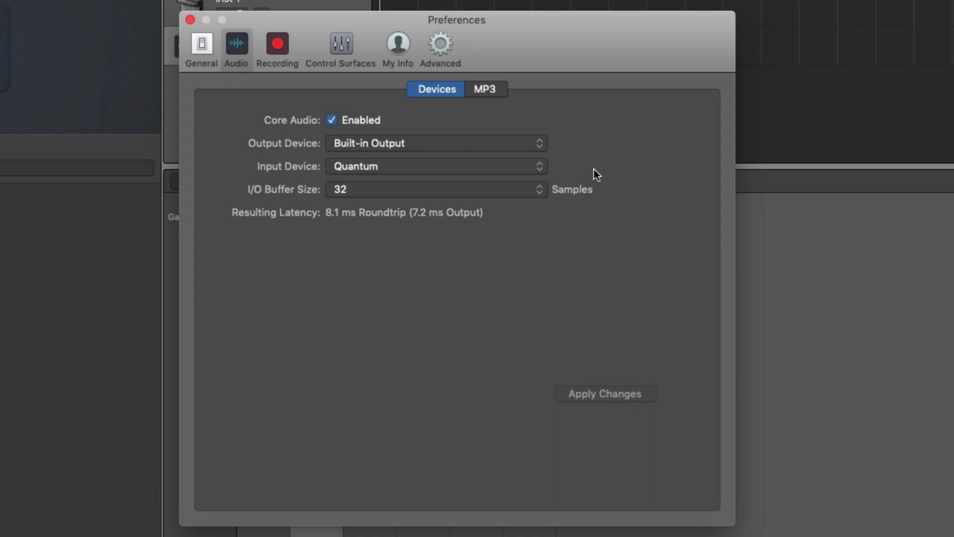
left_click(541, 166)
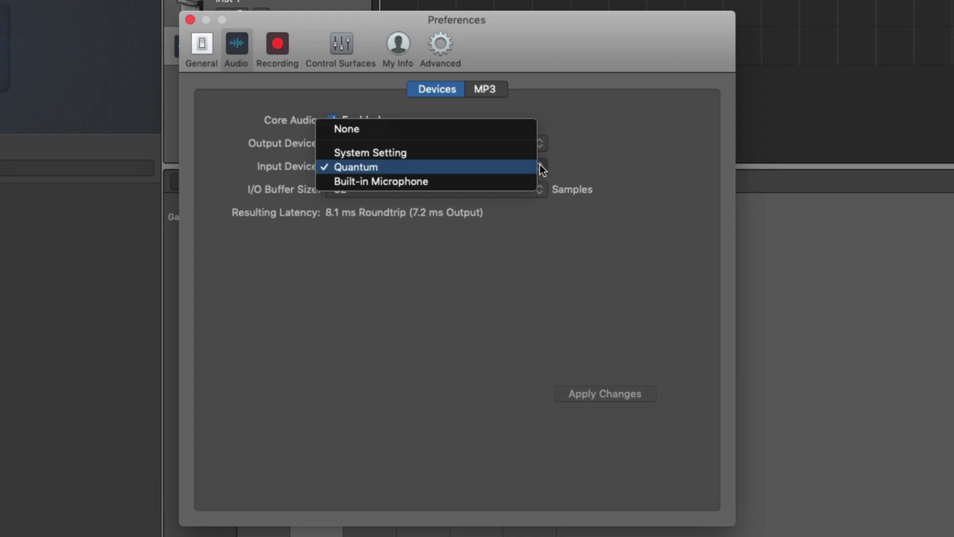
left_click(540, 165)
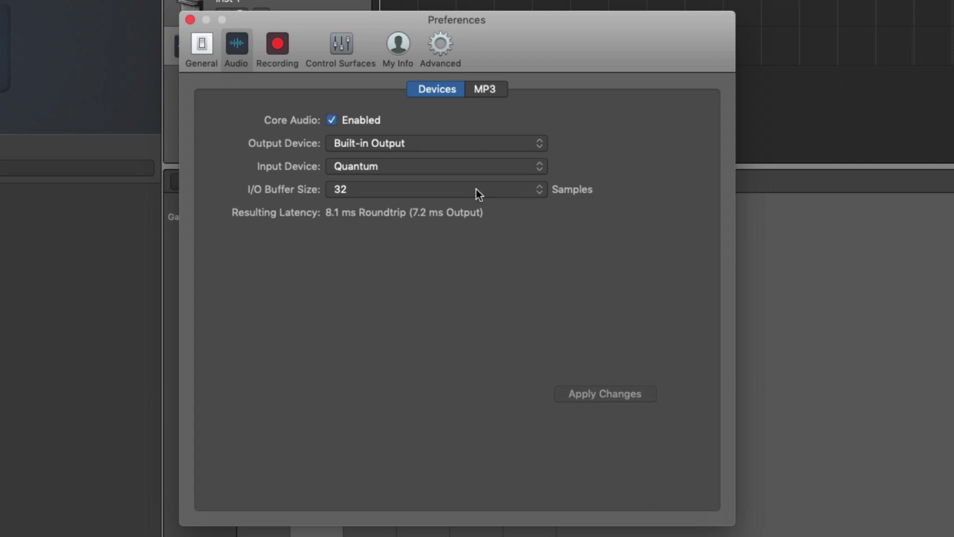
Step: Set the I/O buffer size to 1024 samples and apply the device settings
left_click(478, 194)
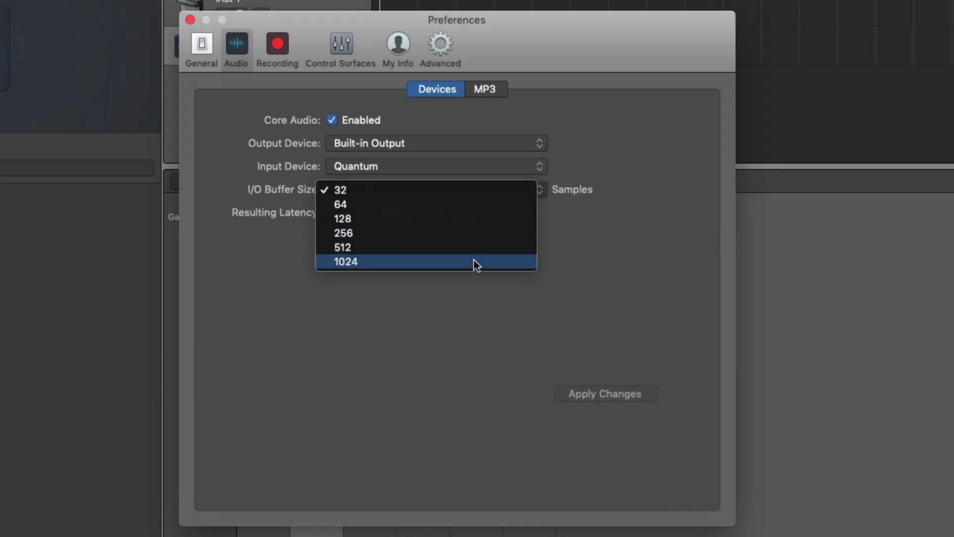
left_click(552, 223)
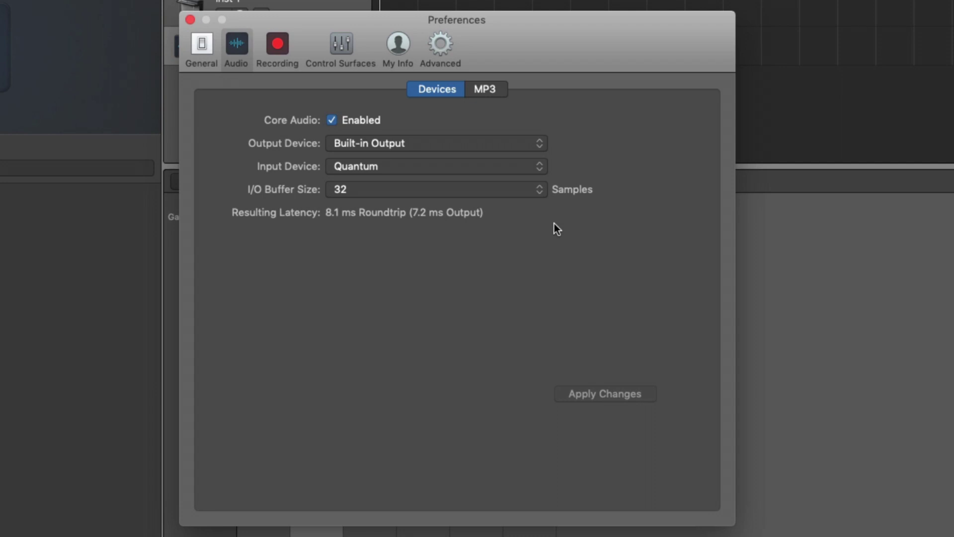
left_click(435, 192)
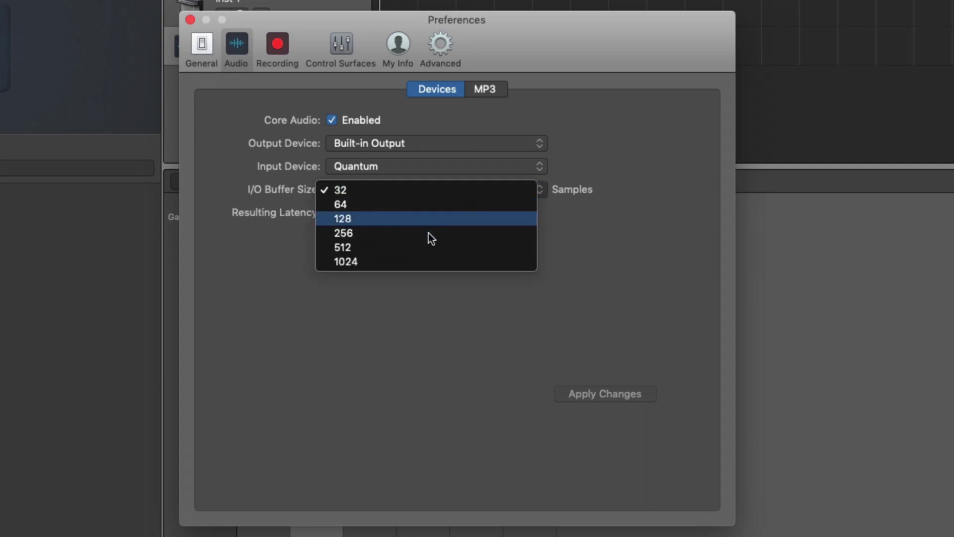
left_click(425, 263)
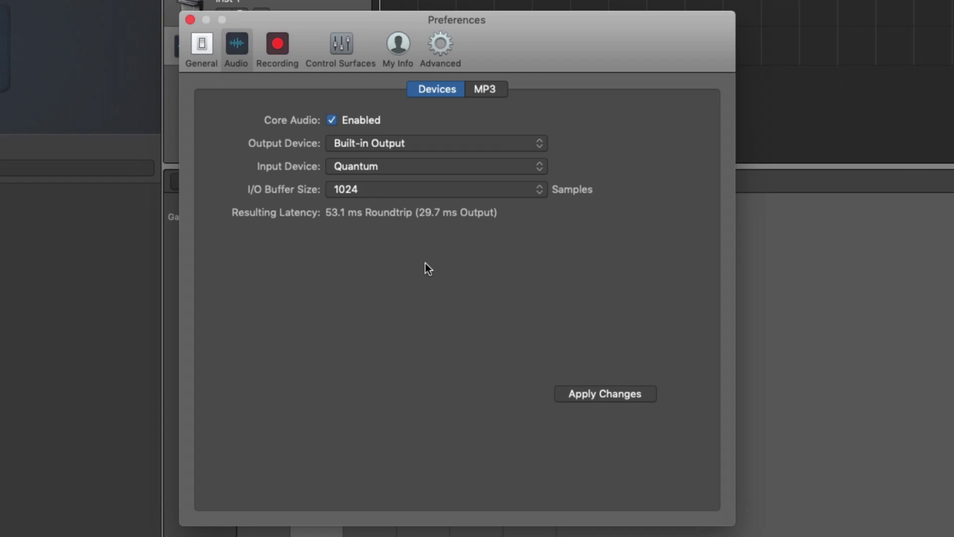
left_click(593, 392)
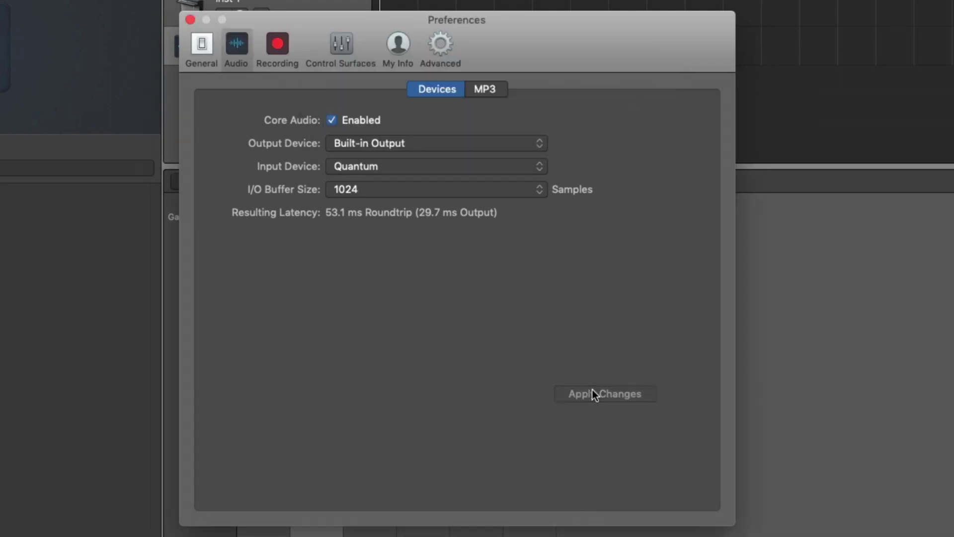
Step: Close the Preferences window, then toggle Audio 1's input monitoring on and back off
left_click(190, 19)
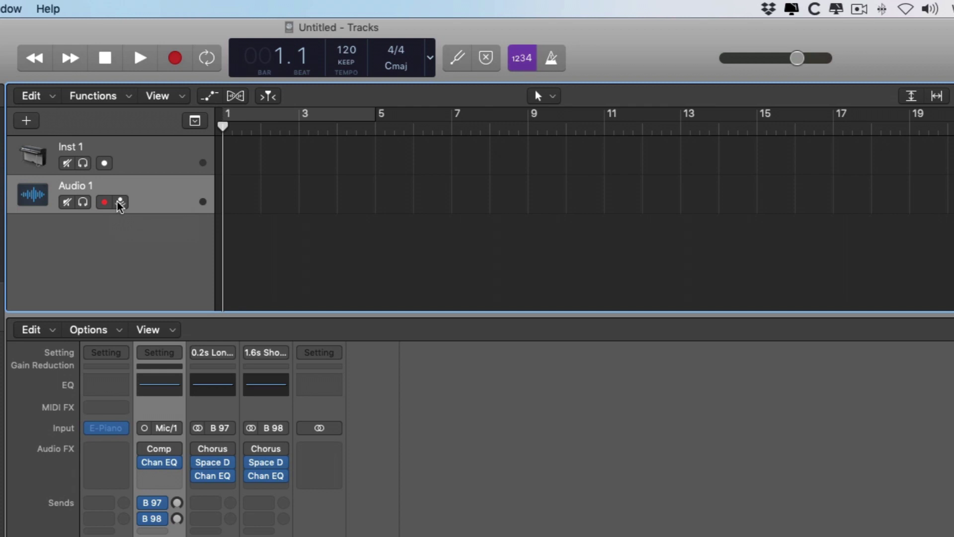
left_click(120, 203)
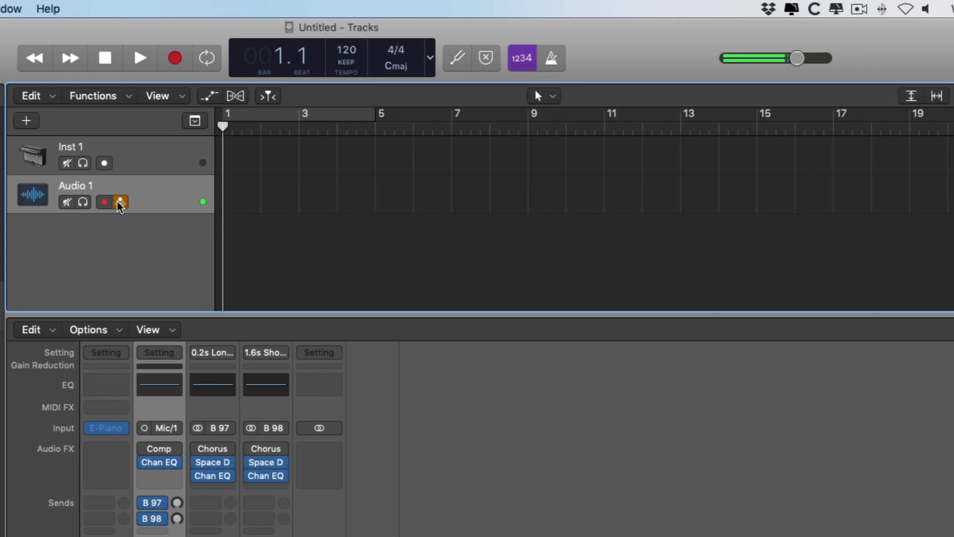
left_click(120, 203)
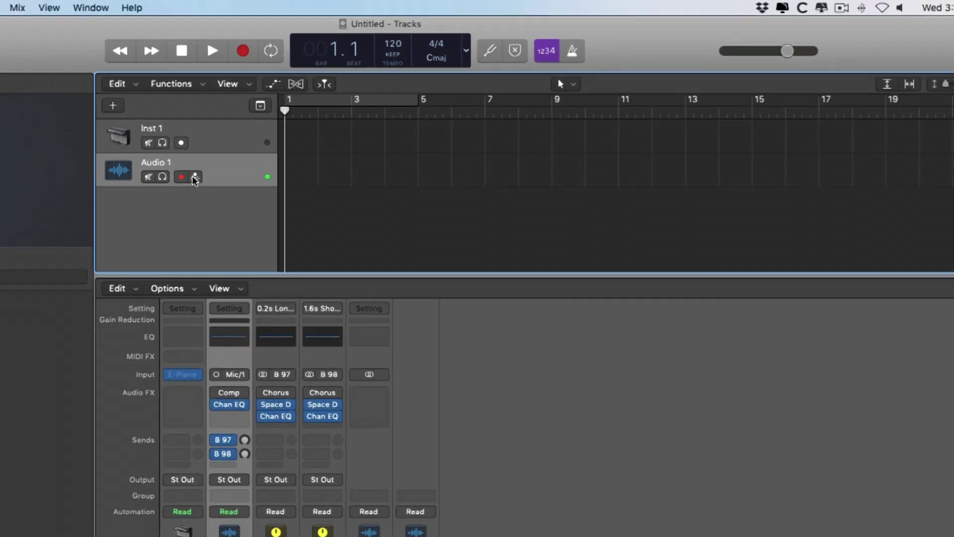
Step: Hide the mixer and bring up Logic's Audio preferences
key("y")
key("x")
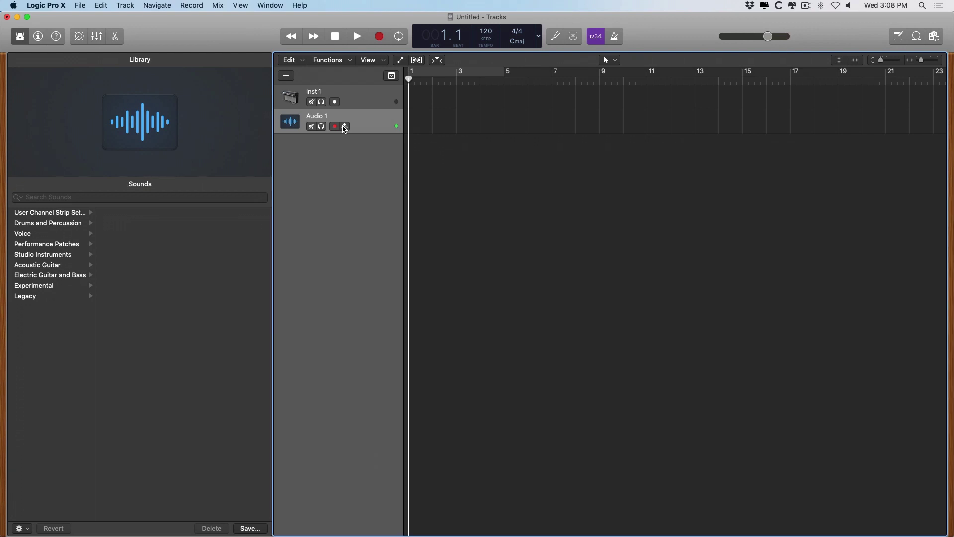
left_click(45, 5)
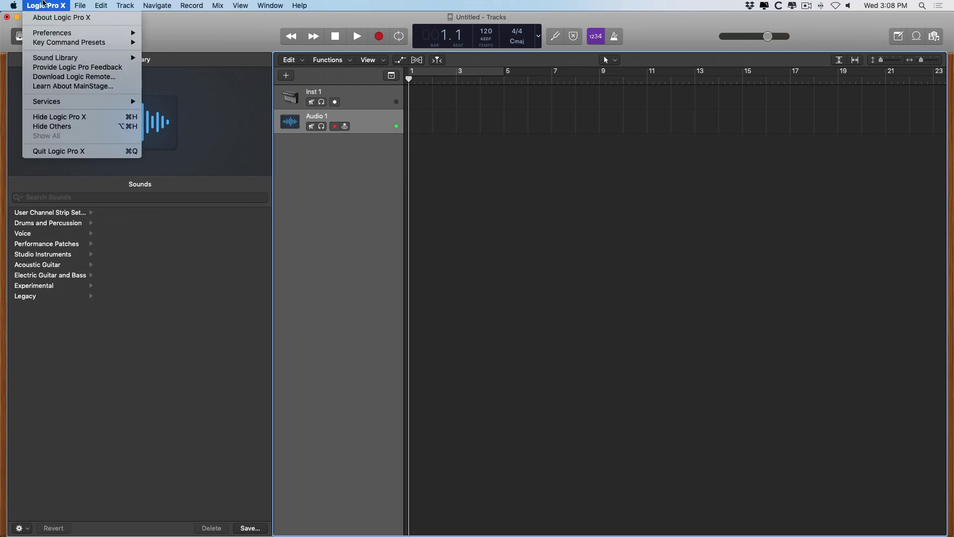
mouse_move(79, 34)
left_click(164, 42)
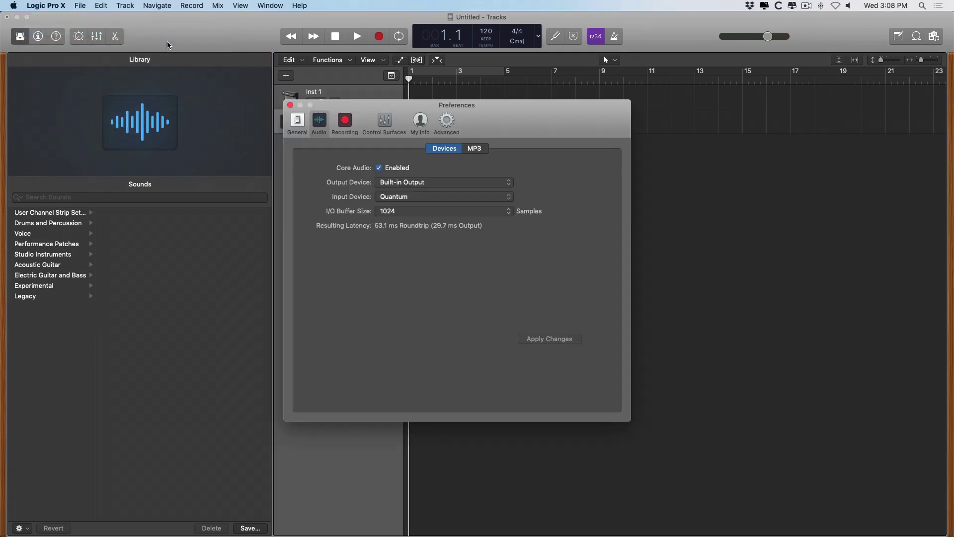
Step: Apply a 32-sample I/O buffer, close preferences, and turn on Audio 1 input monitoring
left_click(421, 217)
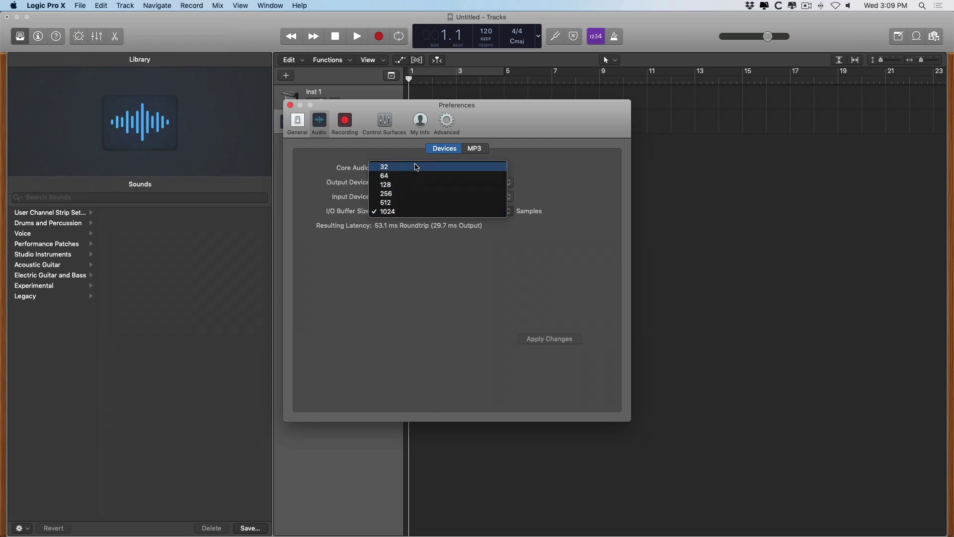
left_click(417, 167)
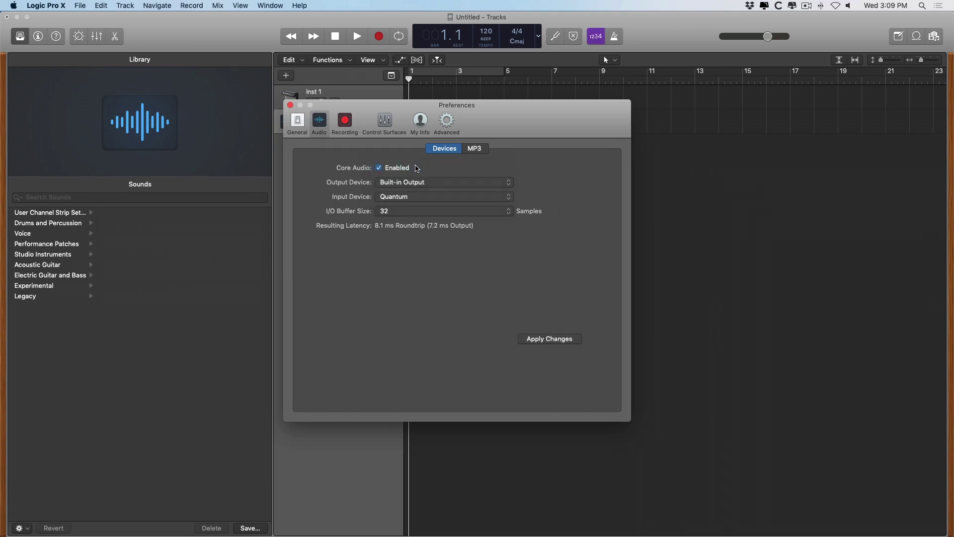
left_click(546, 339)
left_click(539, 340)
left_click(290, 105)
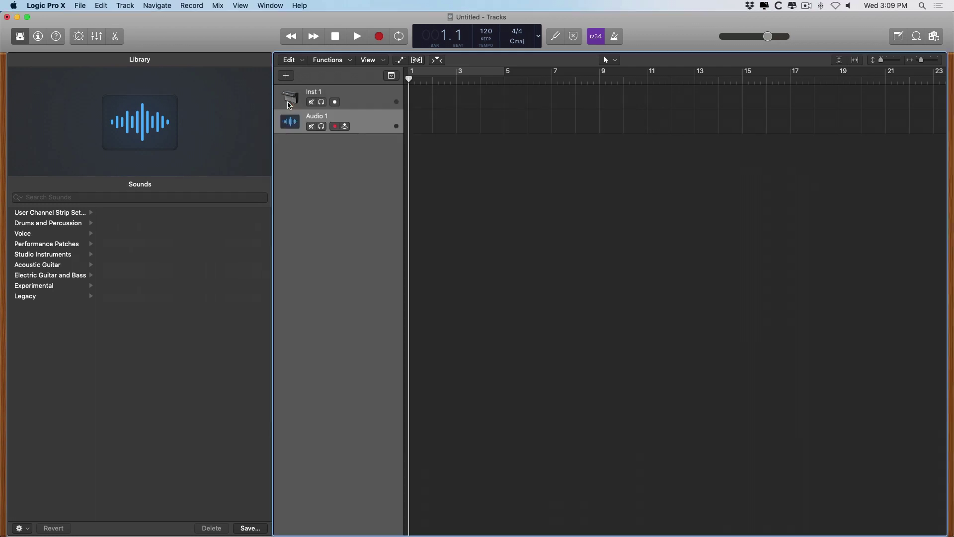
left_click(346, 128)
Step: Turn off Audio 1 input monitoring and try a 128-sample I/O buffer
left_click(346, 128)
left_click(54, 5)
mouse_move(64, 31)
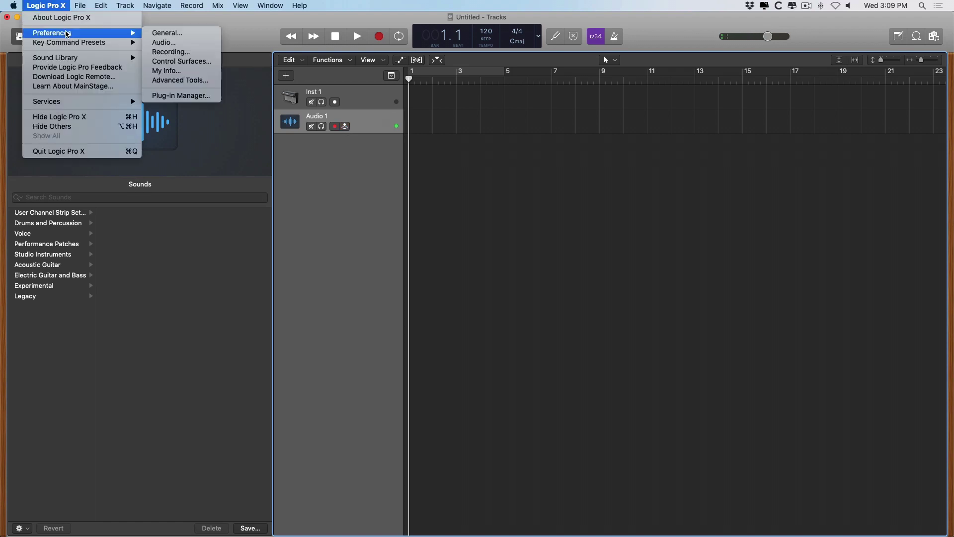
left_click(168, 44)
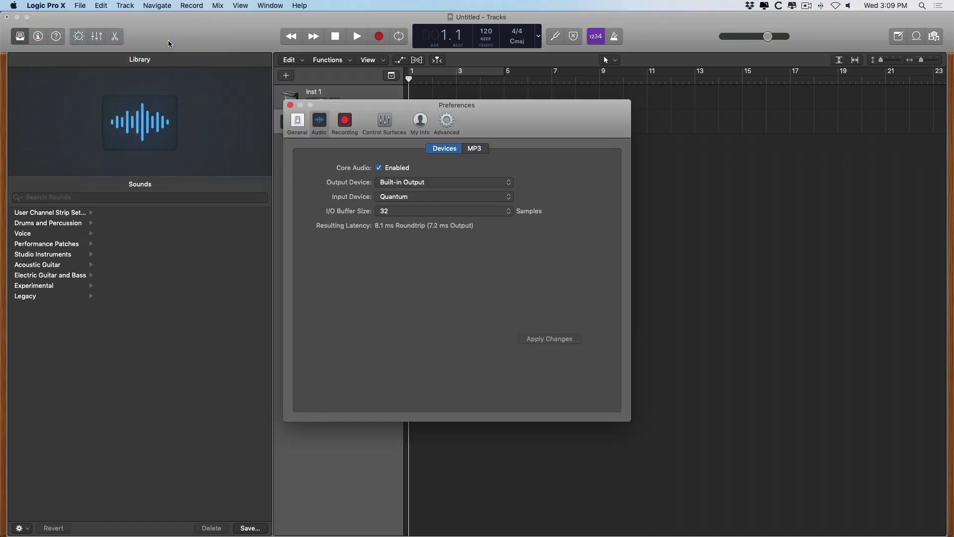
left_click(422, 218)
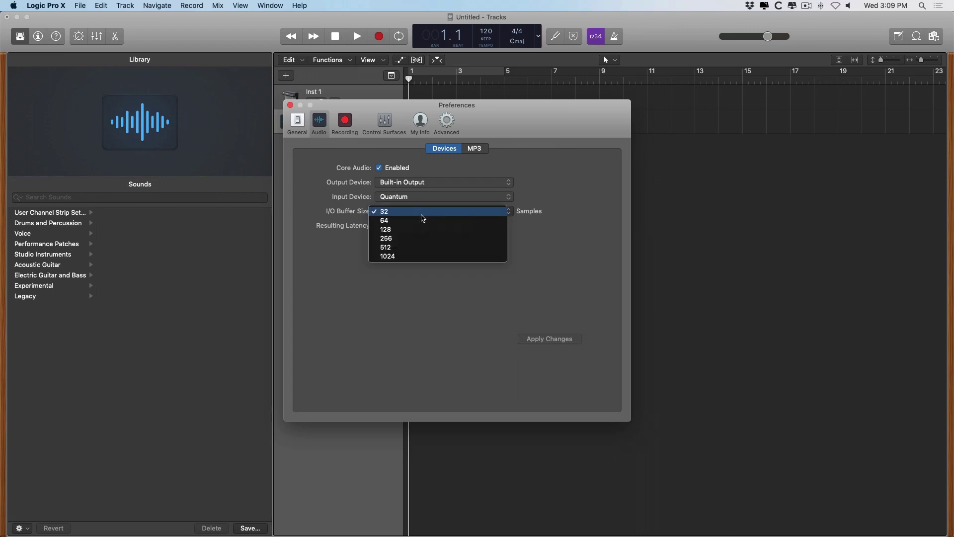
left_click(424, 232)
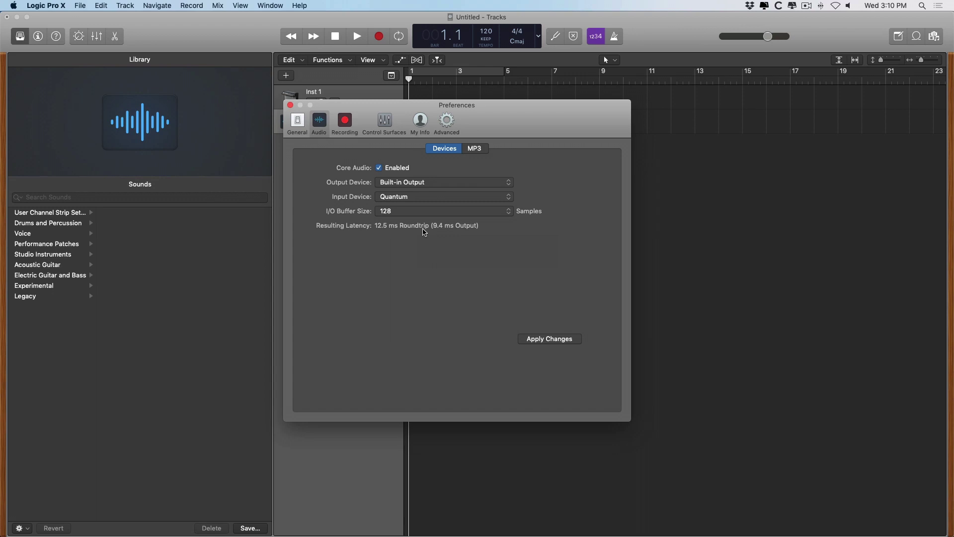
Step: Switch the buffer to 256, then settle on 1024 samples and apply it
left_click(409, 210)
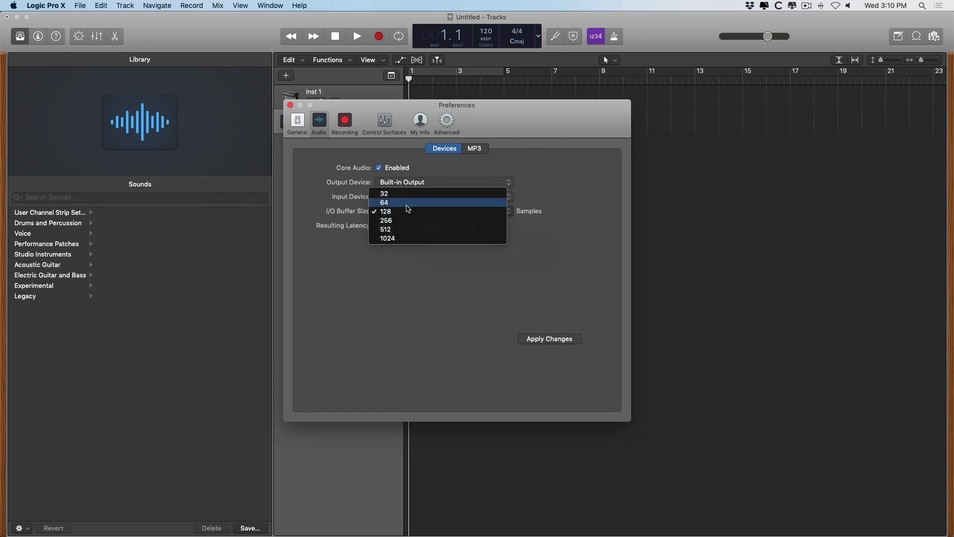
left_click(337, 211)
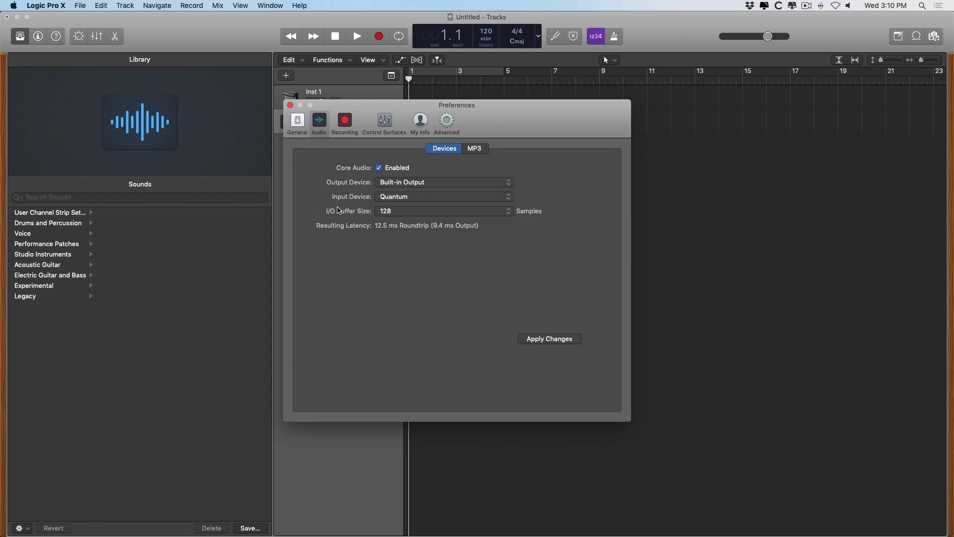
left_click(396, 212)
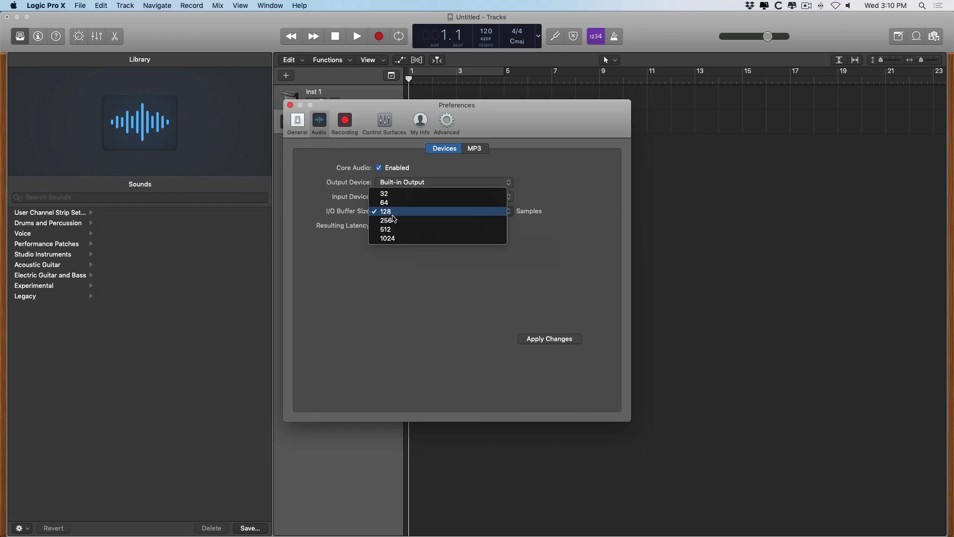
left_click(395, 219)
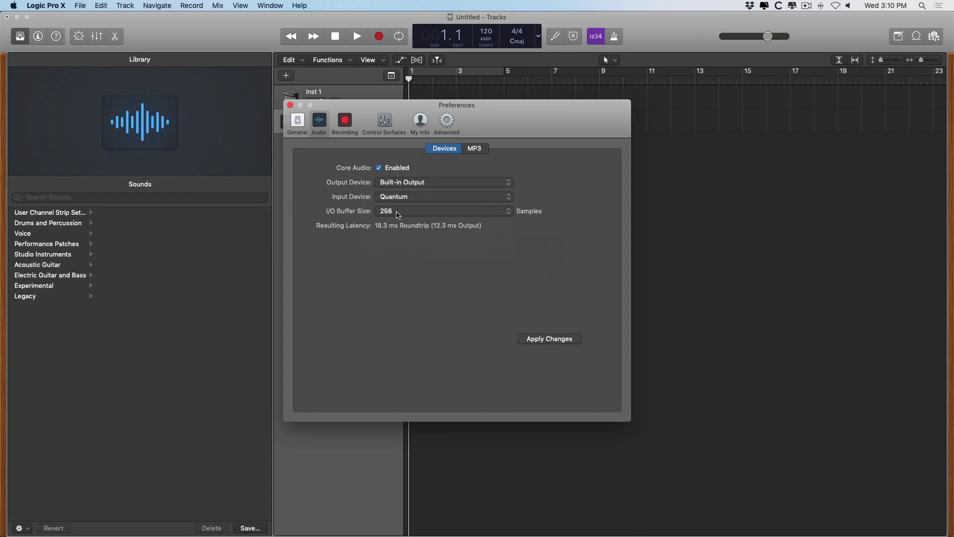
left_click(398, 215)
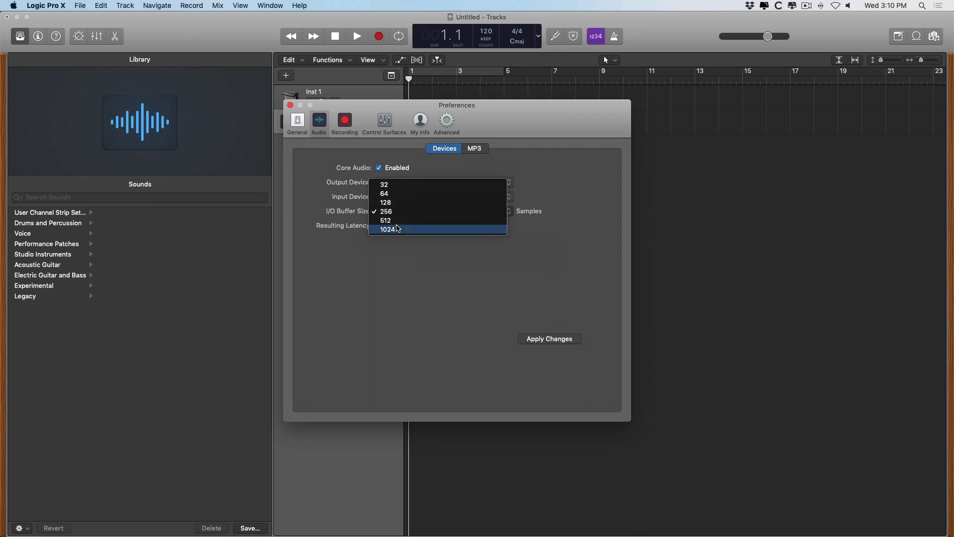
left_click(398, 229)
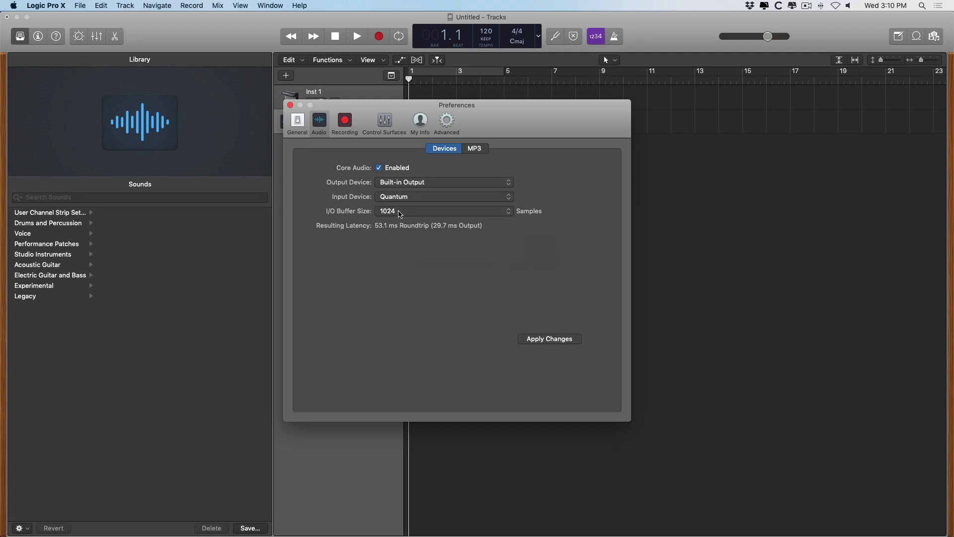
left_click(540, 340)
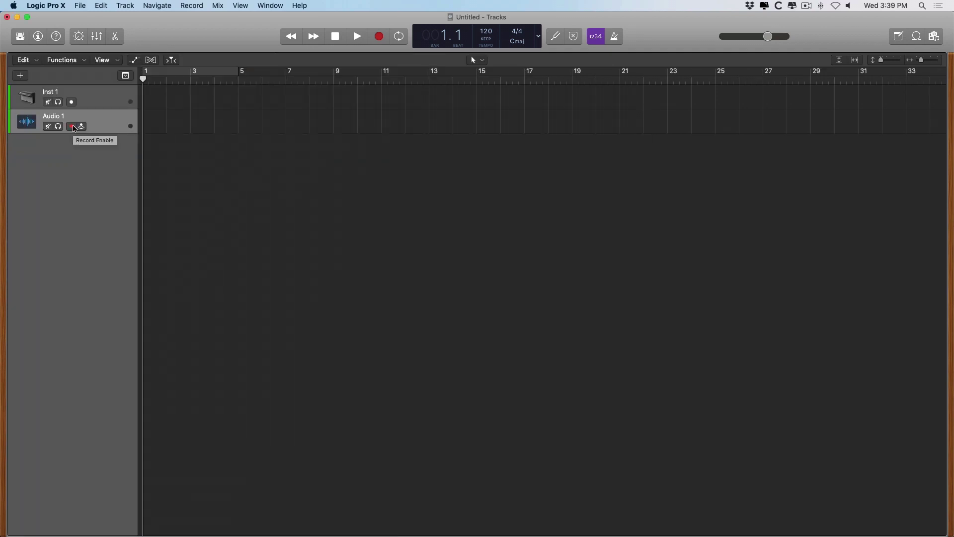
Step: Arm Audio 1 and record a short Untitled_1 region at bar 1
left_click(72, 127)
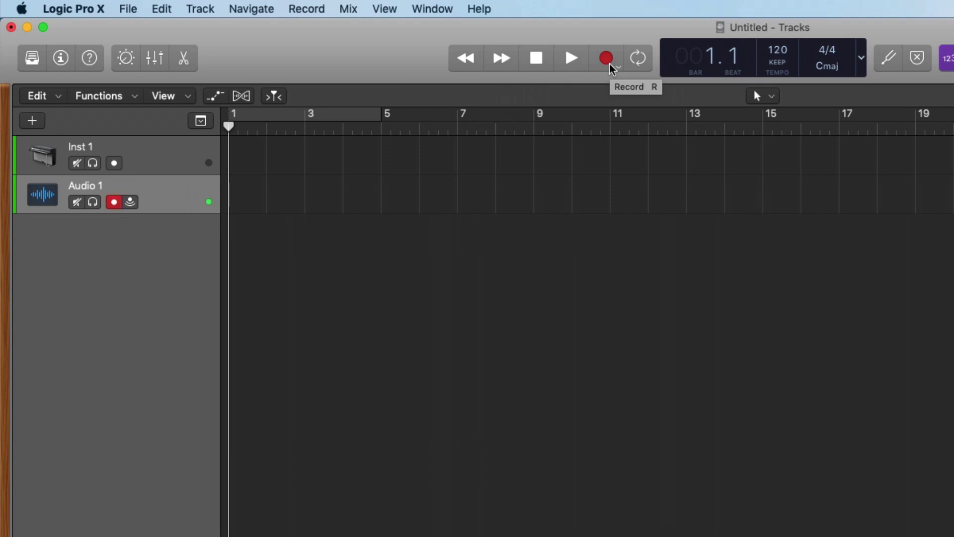
left_click(606, 59)
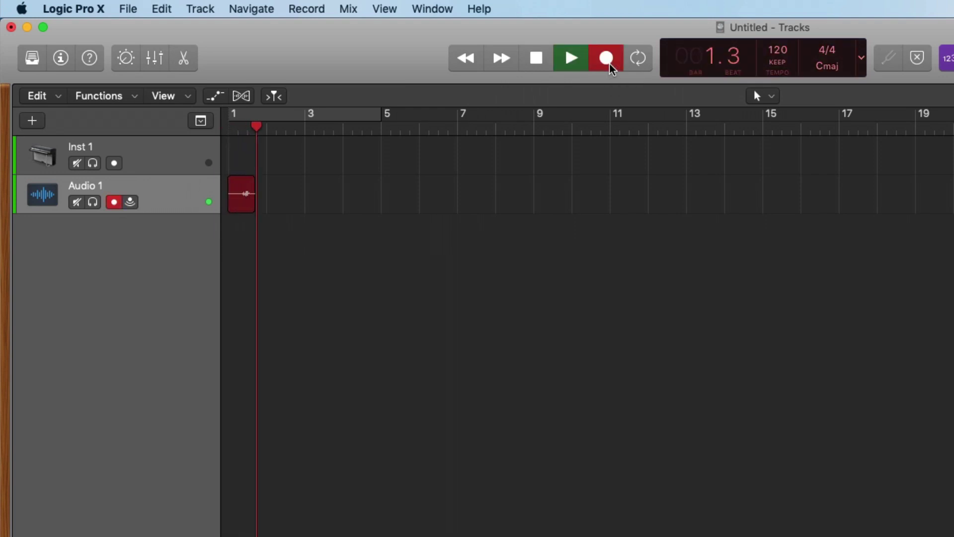
key("space")
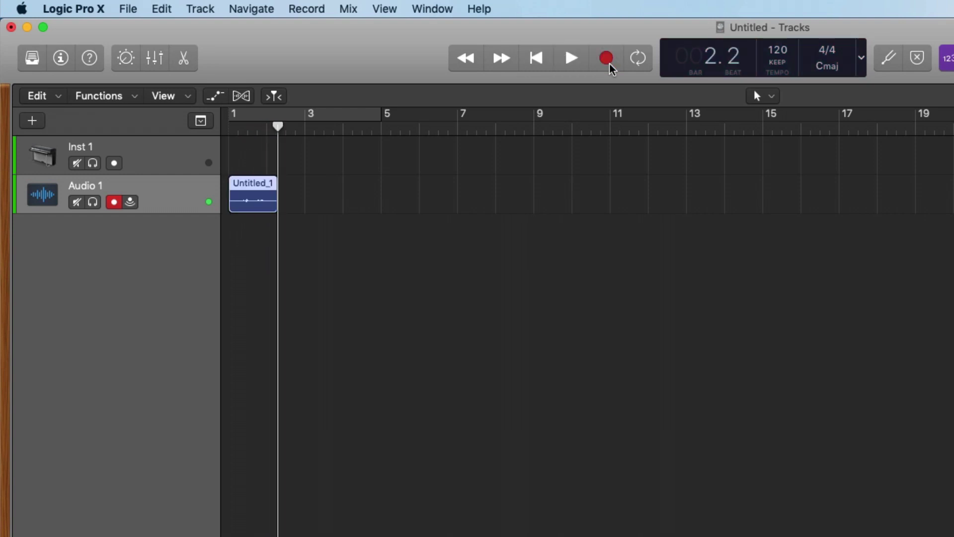